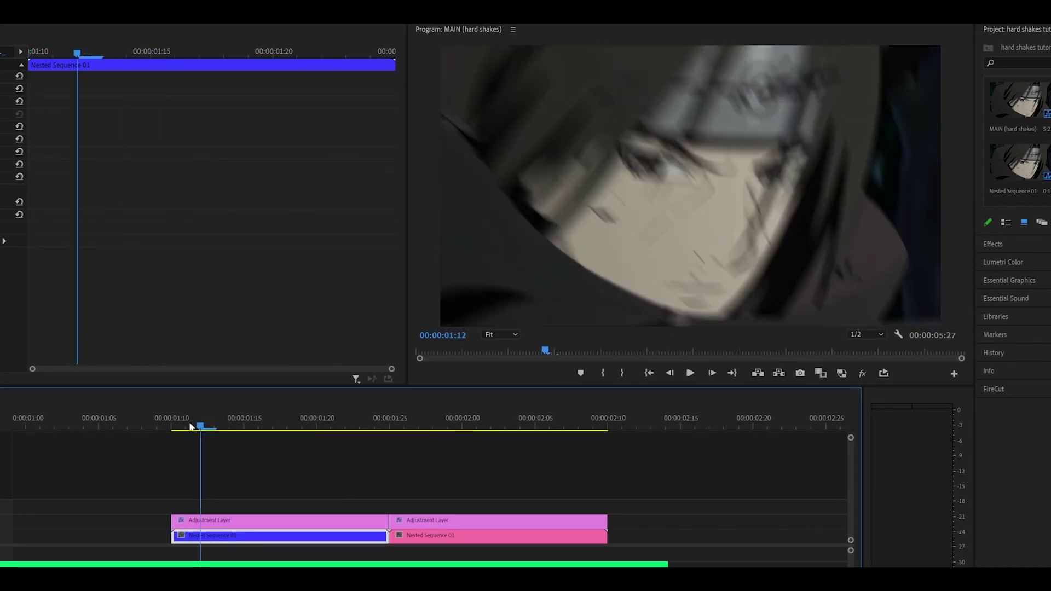
Step: Preview the finished shake on the example clips around 00:00:01:10 to 00:00:01:26, and return to the sequence start
{"action": "key", "text": "space"}
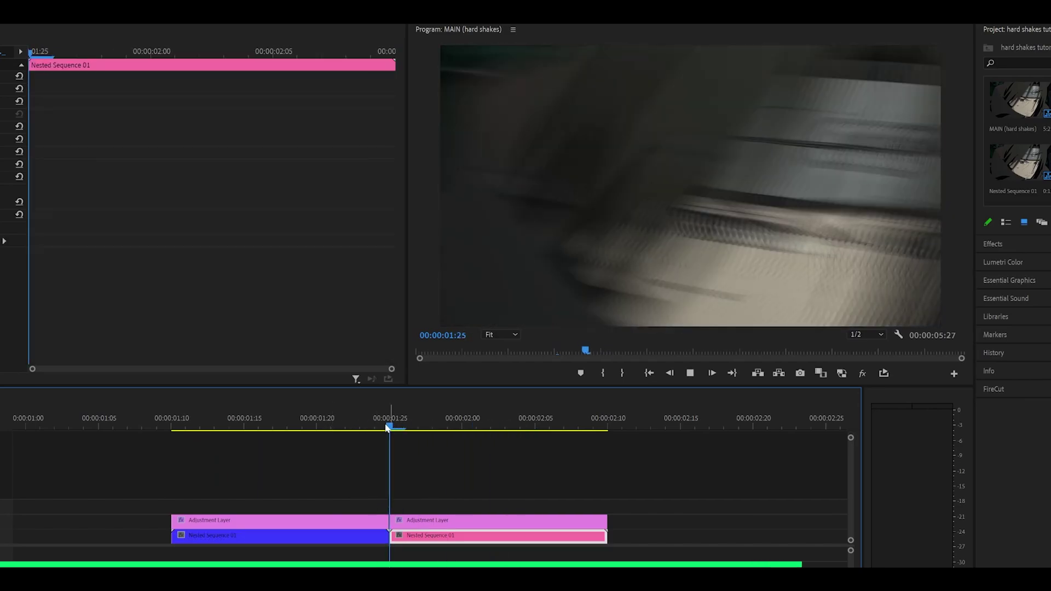
{"action": "left_click", "coordinate": [402, 428]}
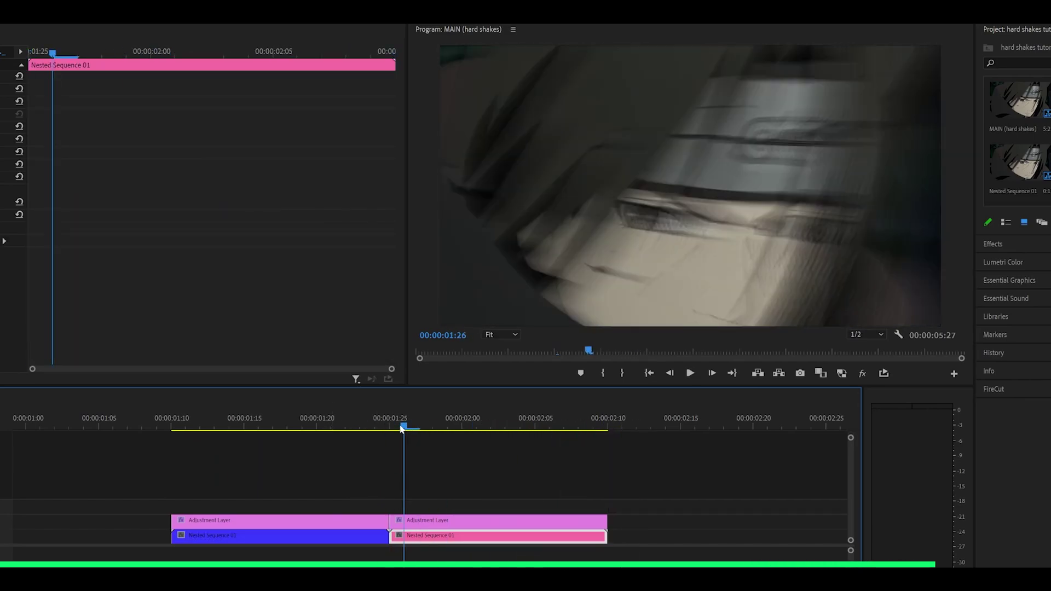
{"action": "left_click_drag", "start_coordinate": [402, 428], "coordinate": [175, 434]}
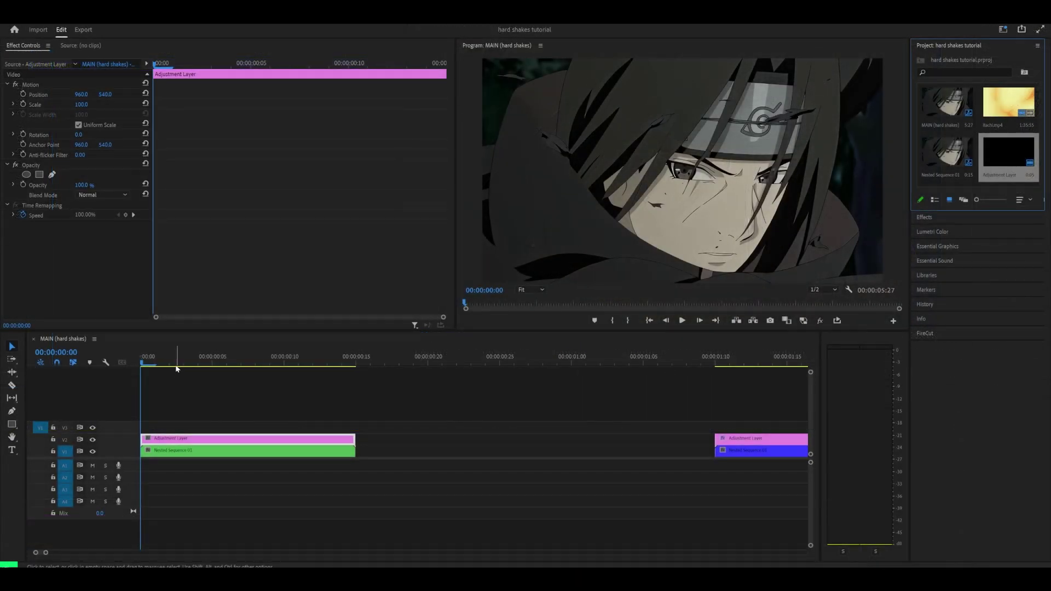
{"action": "left_click_drag", "start_coordinate": [176, 362], "coordinate": [140, 359]}
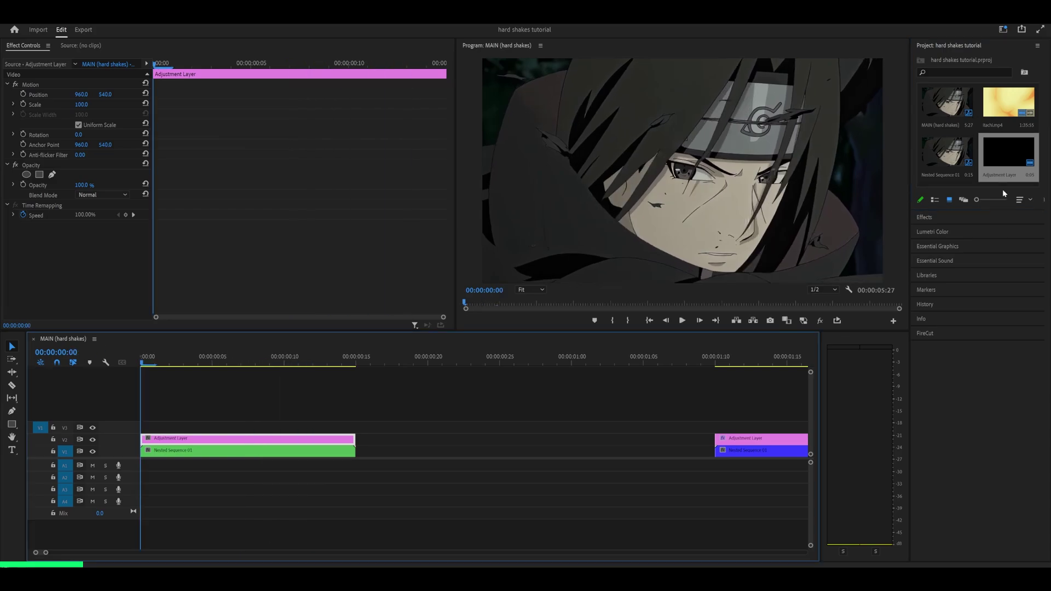
Step: Create a new adjustment layer in the hard shakes tutorial project
{"action": "right_click", "coordinate": [950, 61]}
{"action": "mouse_move", "coordinate": [973, 92]}
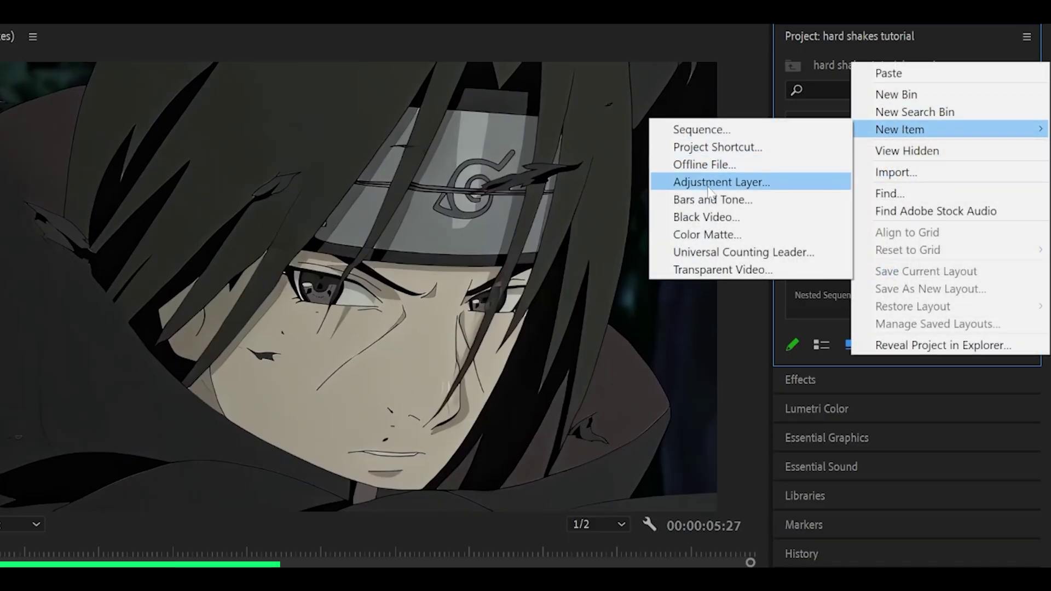
{"action": "left_click", "coordinate": [708, 186]}
{"action": "left_click", "coordinate": [575, 377]}
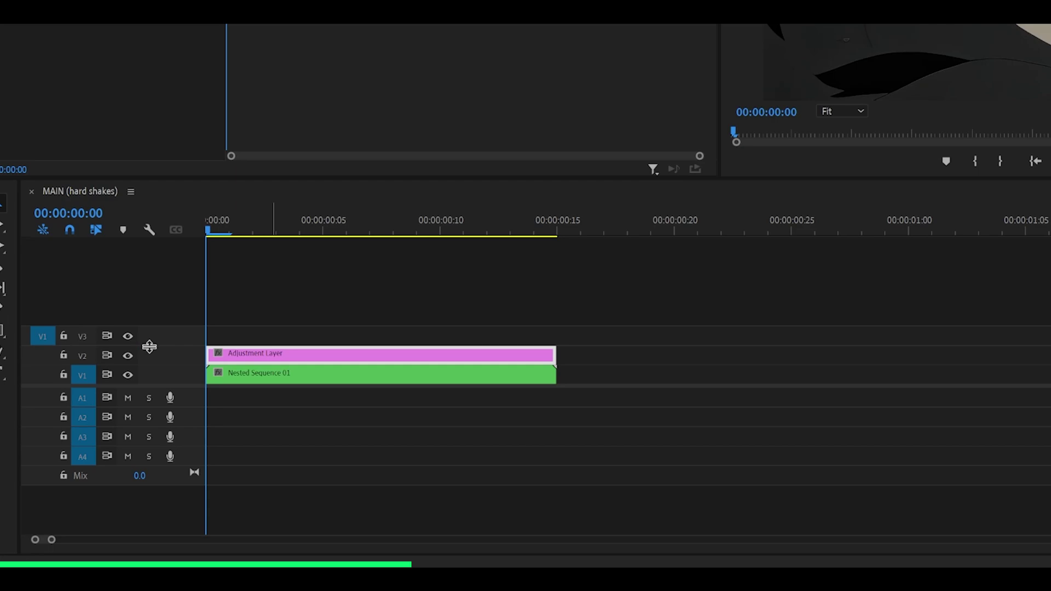
Step: Check the length of the adjustment layer above the first nested sequence in five-frame jumps
{"action": "key", "text": "shift+Right"}
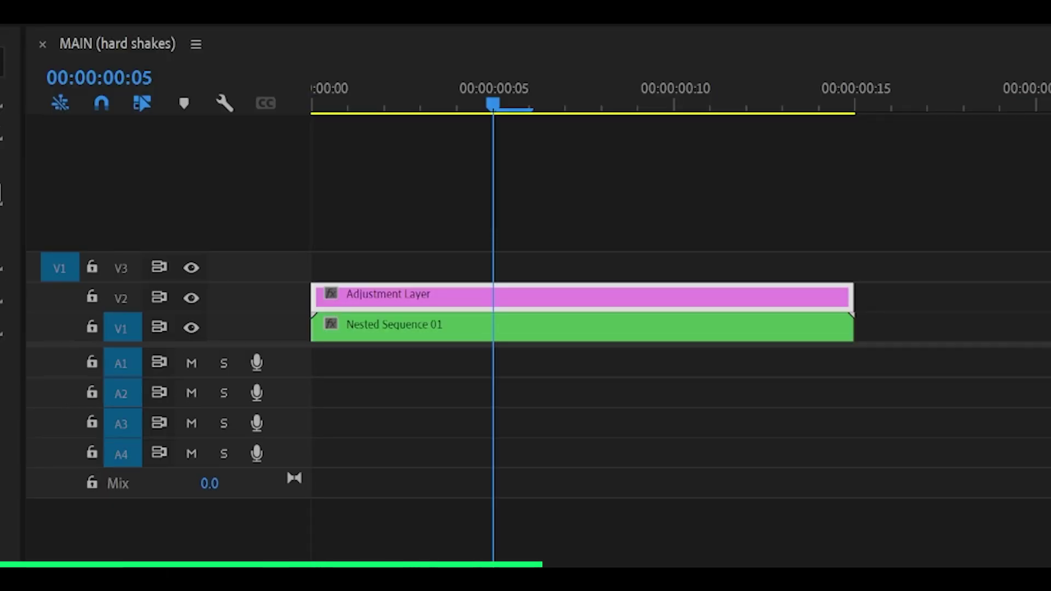
{"action": "key", "text": "shift+Right"}
{"action": "key", "text": "shift+Right"}
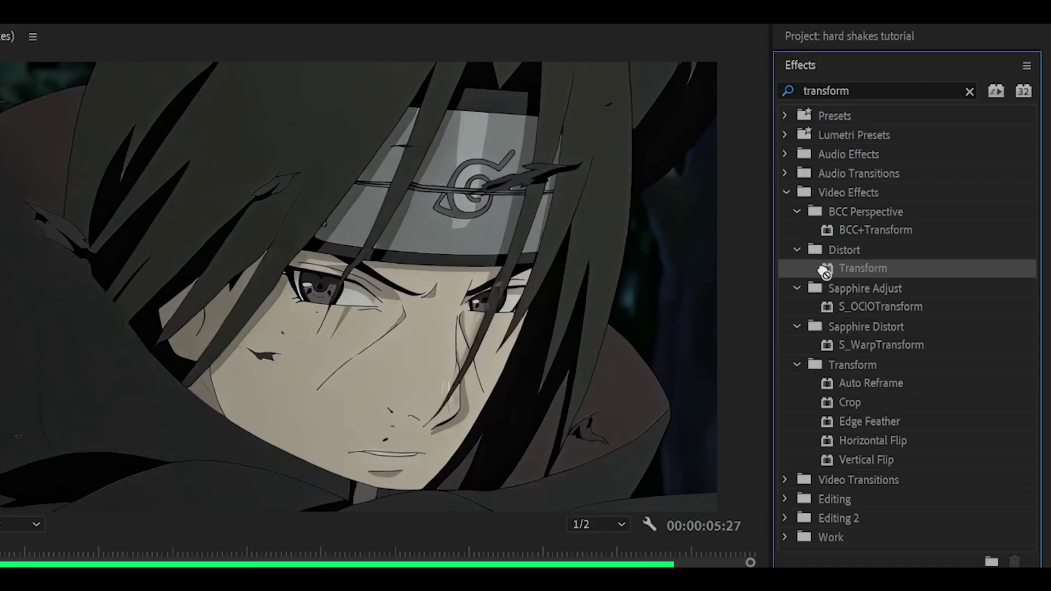
Step: Apply the Distort Transform effect to the first adjustment layer and keyframe its Scale at 140 on the first frame
{"action": "left_click_drag", "start_coordinate": [826, 269], "coordinate": [376, 312]}
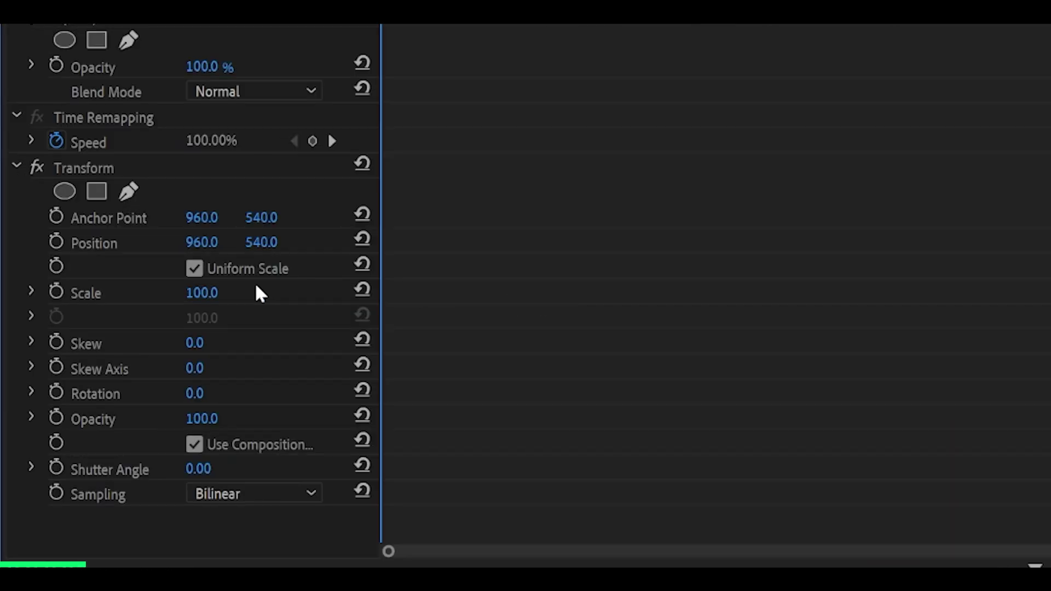
{"action": "left_click", "coordinate": [106, 244]}
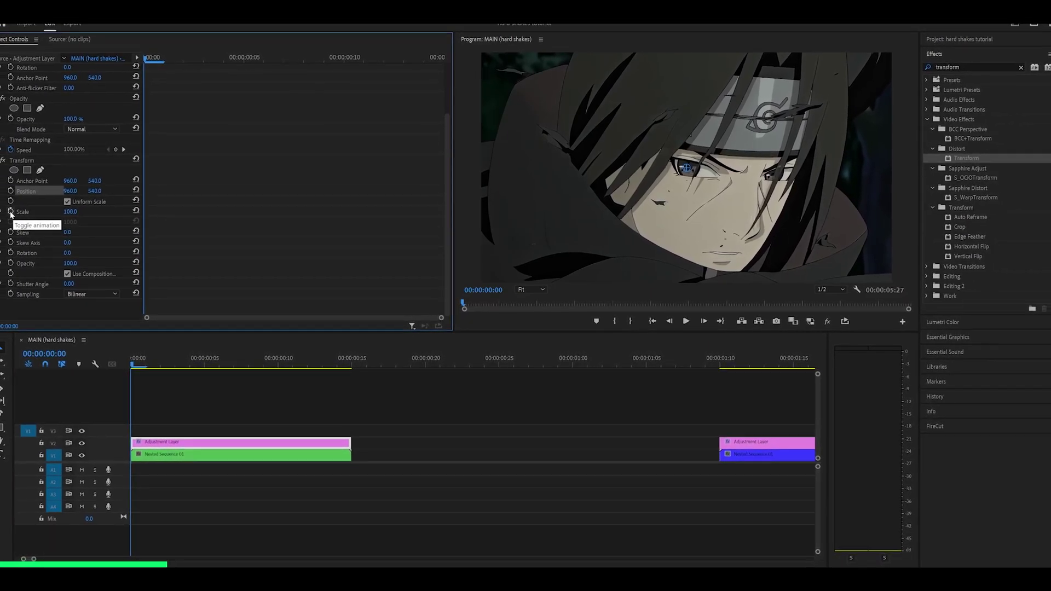
{"action": "left_click", "coordinate": [14, 213]}
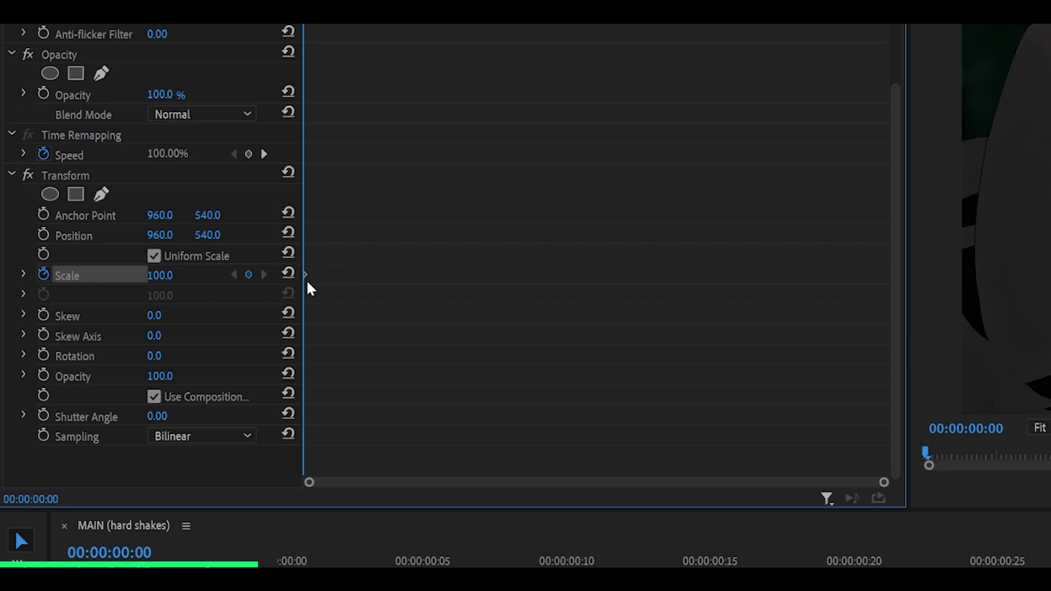
{"action": "left_click", "coordinate": [168, 275]}
{"action": "type", "text": "140"}
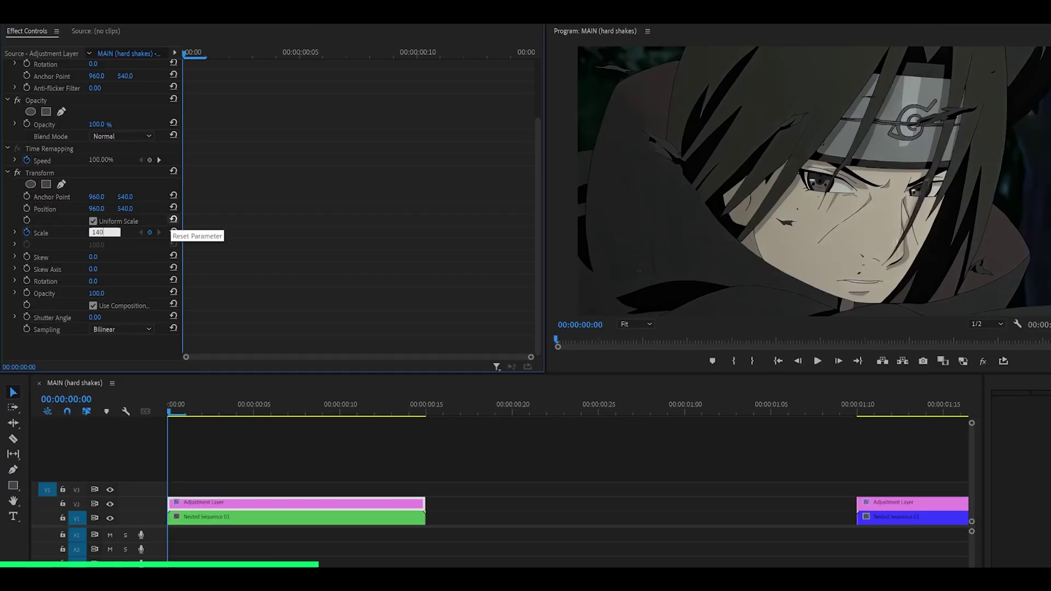
{"action": "key", "text": "Return"}
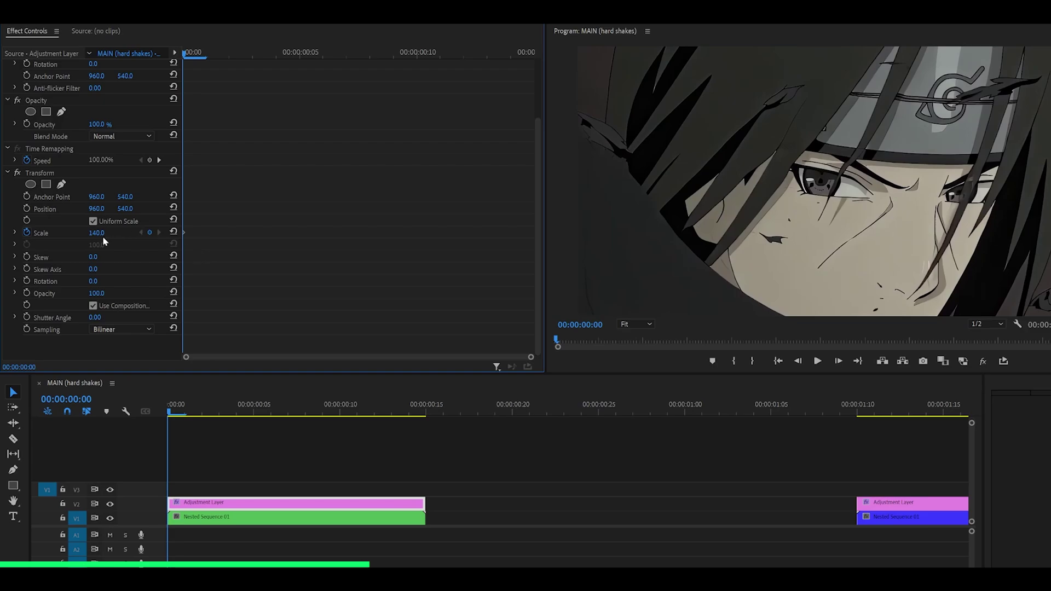
Step: Add a Transform Scale keyframe of 100 at 00:00:00:14 and ease it so the velocity peaks near the clip's start
{"action": "left_click", "coordinate": [392, 410]}
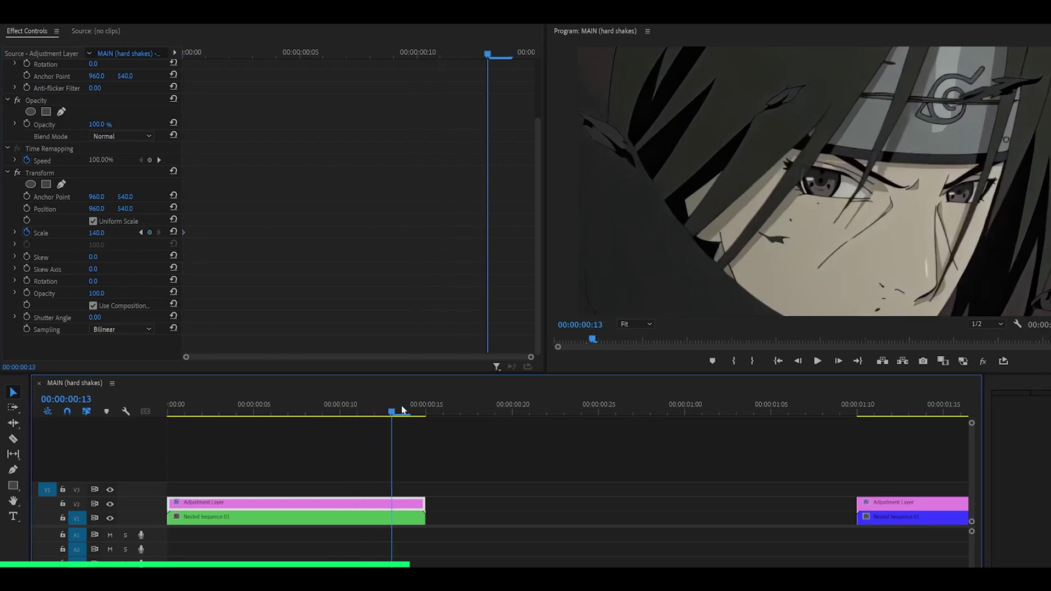
{"action": "left_click", "coordinate": [402, 409]}
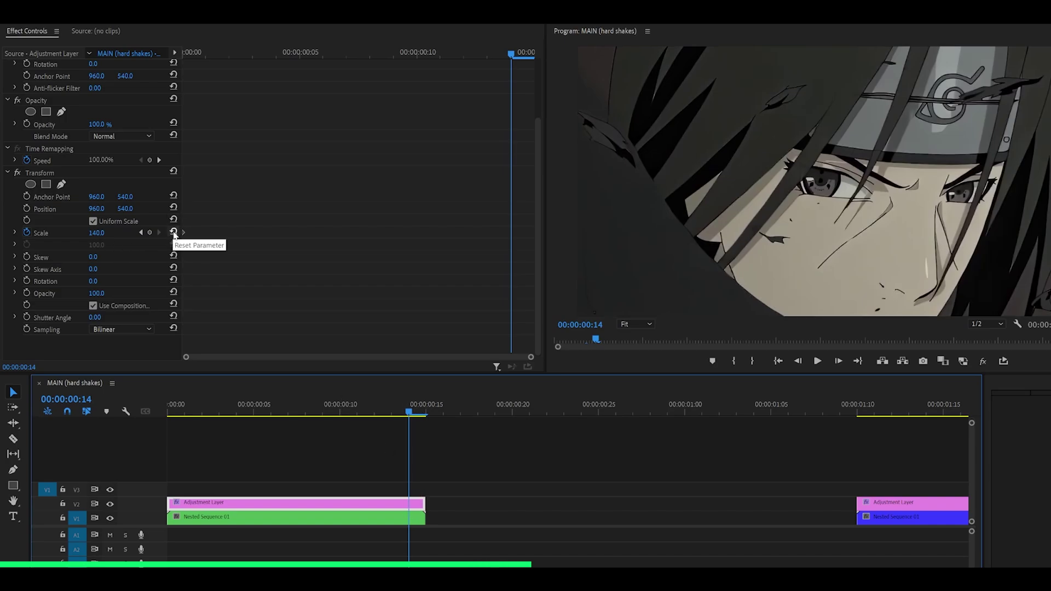
{"action": "left_click", "coordinate": [173, 232]}
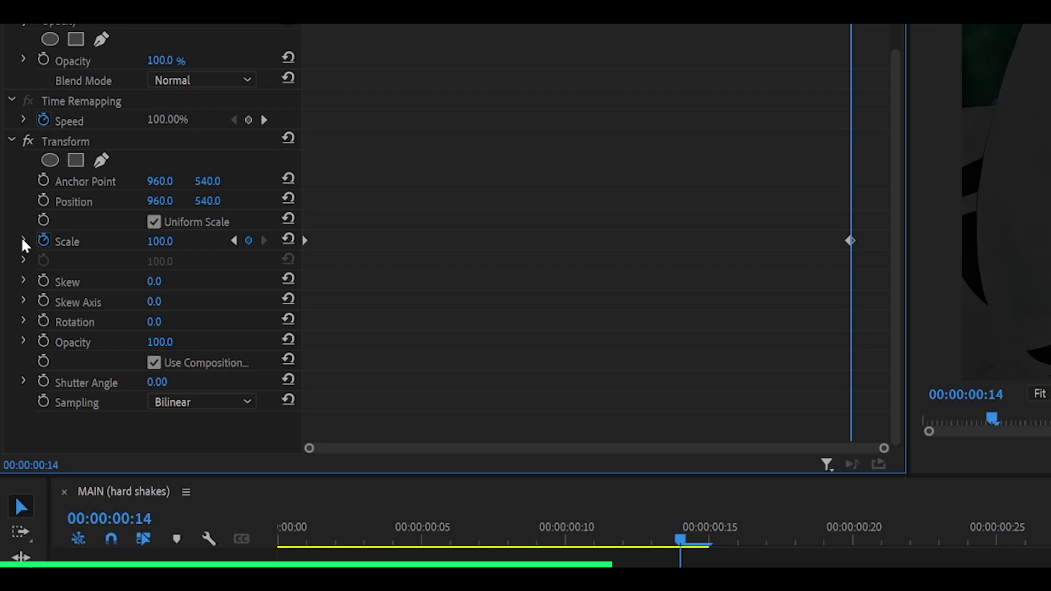
{"action": "left_click", "coordinate": [24, 241]}
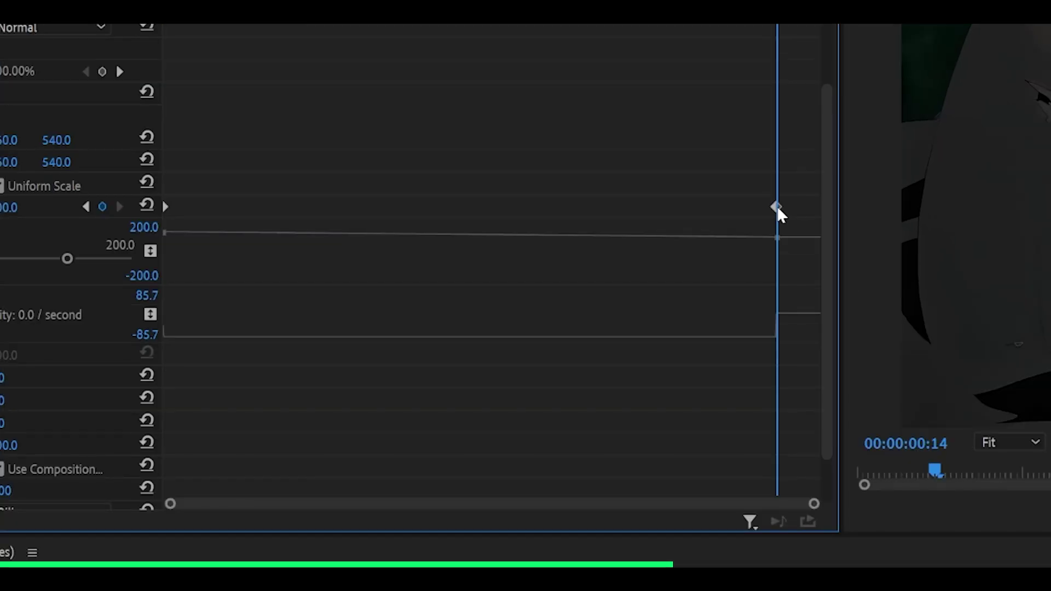
{"action": "left_click", "coordinate": [777, 206]}
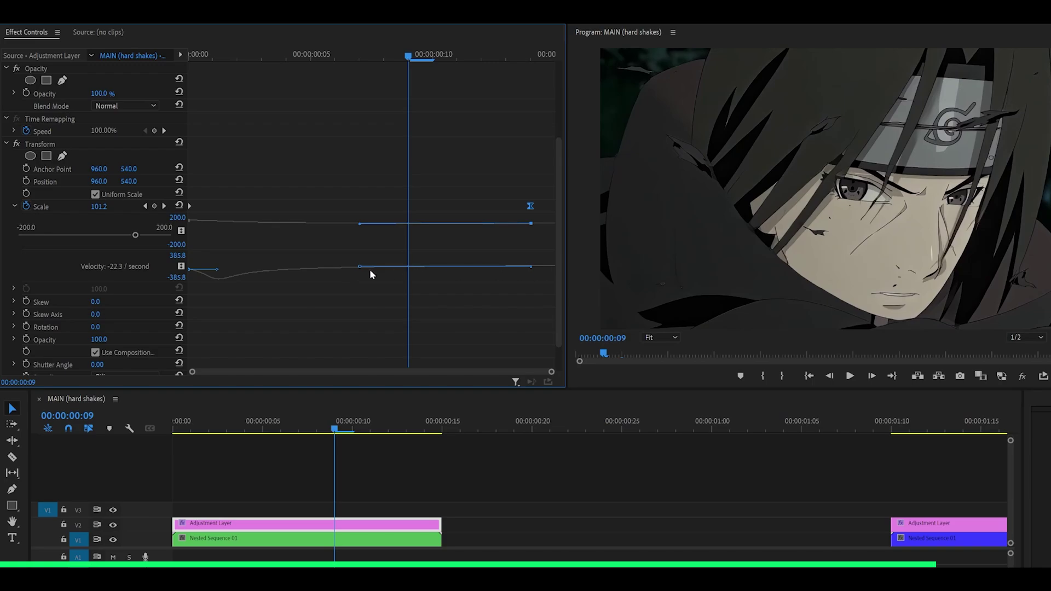
{"action": "left_click_drag", "start_coordinate": [360, 268], "coordinate": [334, 265]}
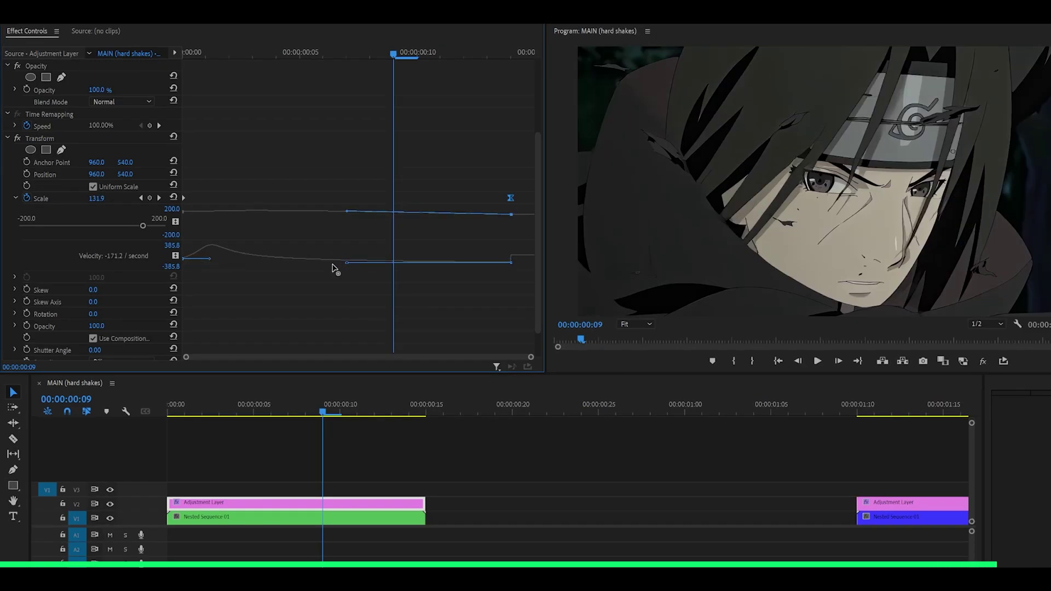
{"action": "left_click", "coordinate": [342, 297]}
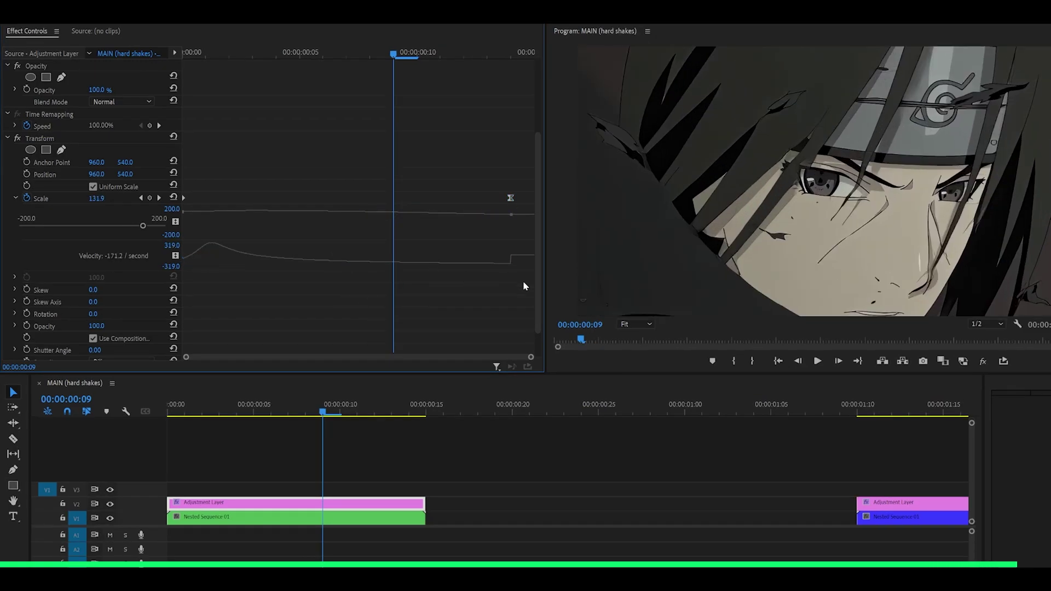
{"action": "key", "text": "ctrl+z"}
Step: Play back the eased zoom from the sequence start and return to the first frame
{"action": "left_click", "coordinate": [174, 409]}
{"action": "key", "text": "space"}
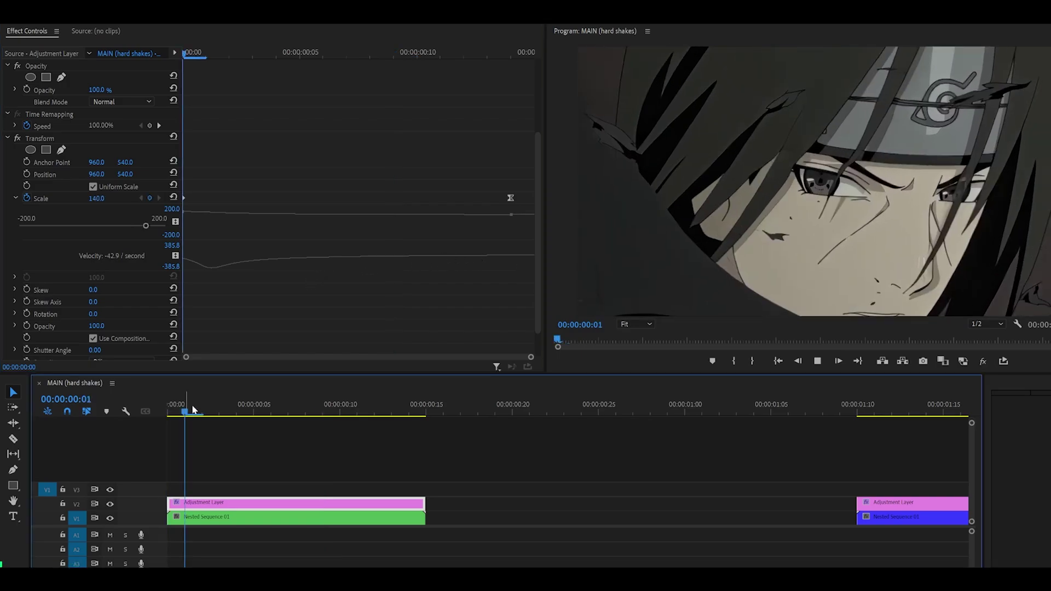
{"action": "left_click_drag", "start_coordinate": [211, 407], "coordinate": [179, 418]}
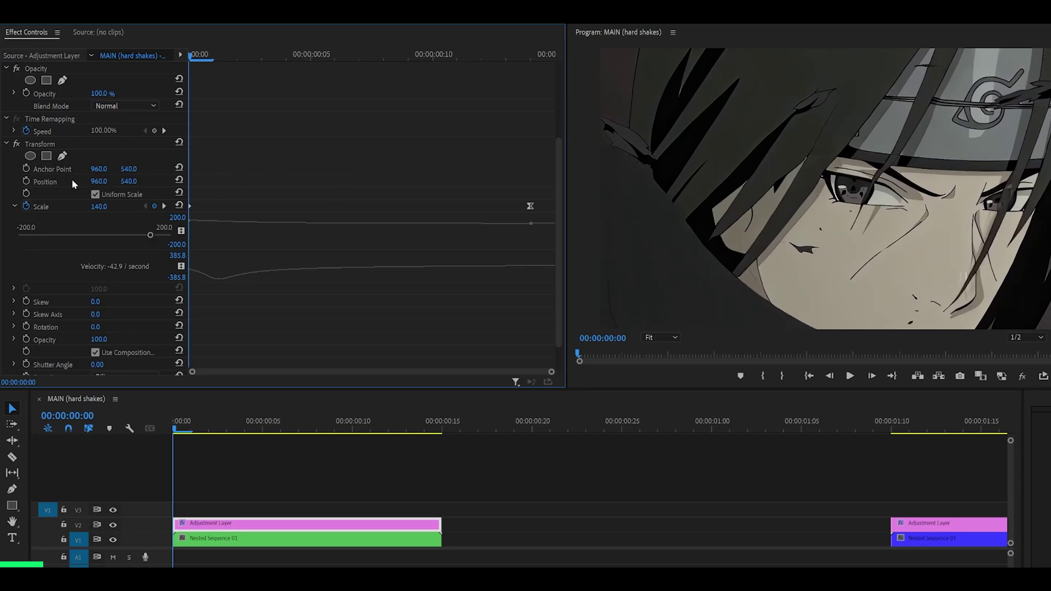
Step: Keyframe the Transform effect's Position at 1335, 328 on the first frame
{"action": "left_click", "coordinate": [59, 180]}
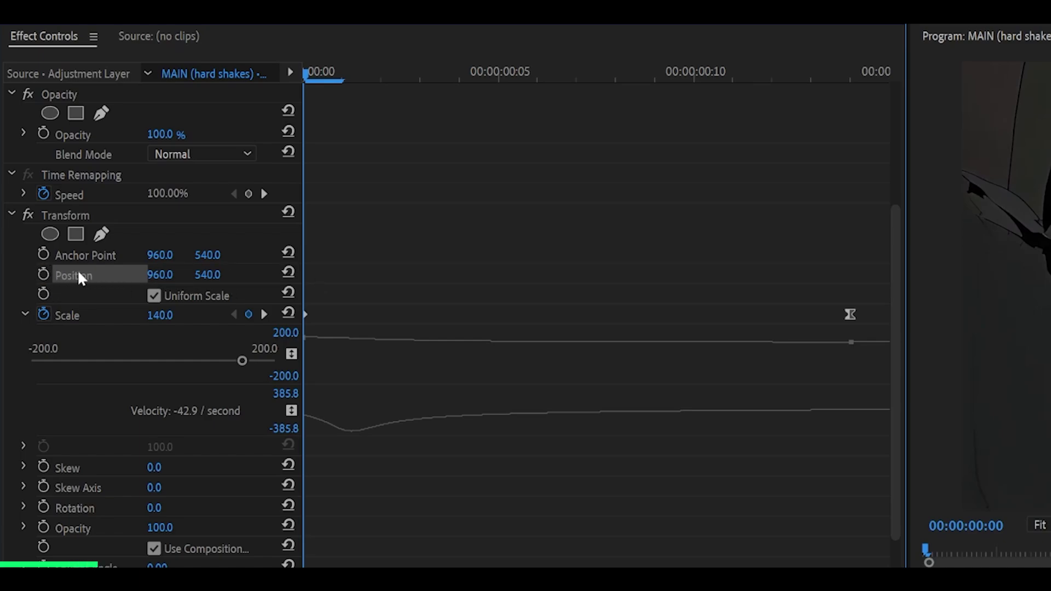
{"action": "left_click", "coordinate": [42, 275]}
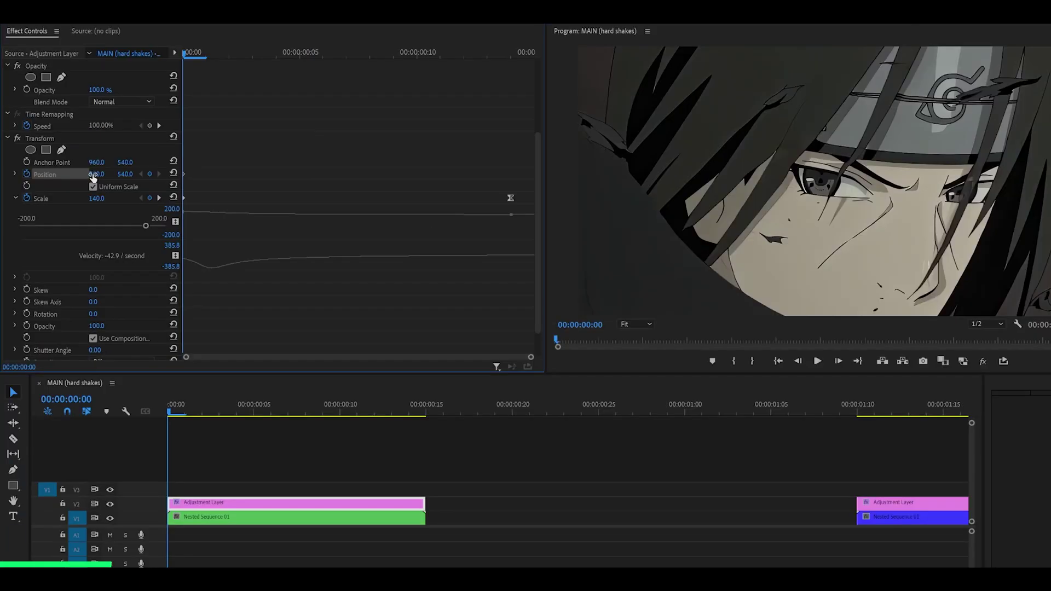
{"action": "left_click_drag", "start_coordinate": [96, 174], "coordinate": [309, 174]}
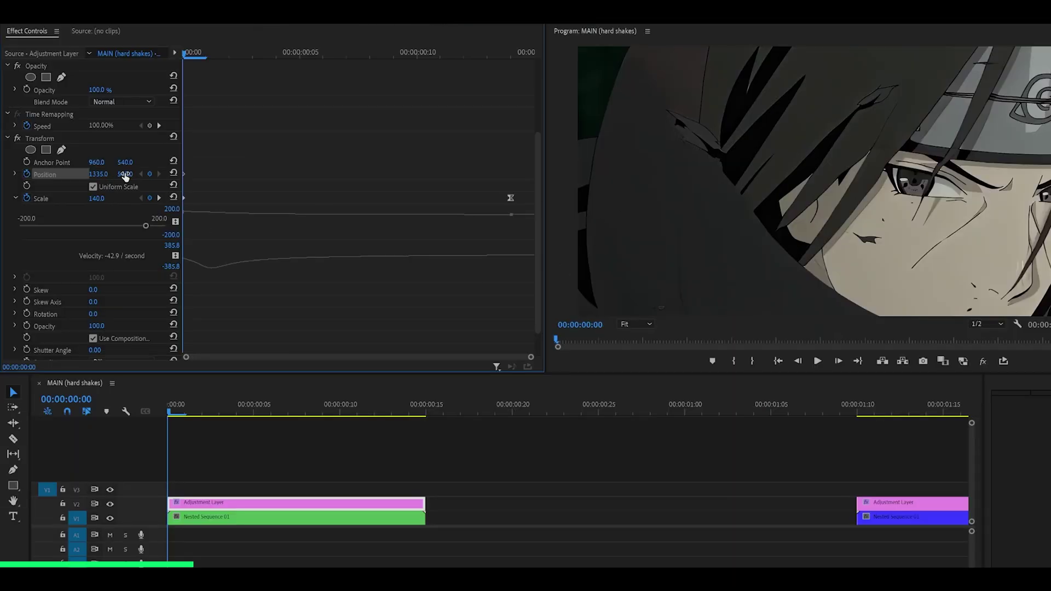
{"action": "left_click_drag", "start_coordinate": [124, 174], "coordinate": [155, 174]}
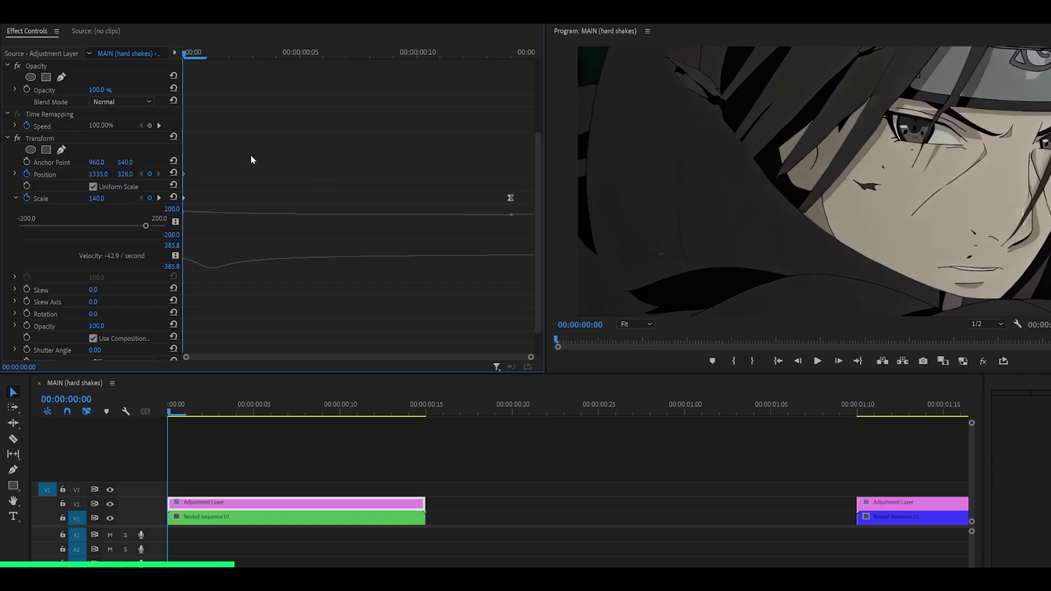
Step: Add a Transform Position keyframe of 768, 432 at 00:00:00:02
{"action": "key", "text": "Right"}
{"action": "key", "text": "Right"}
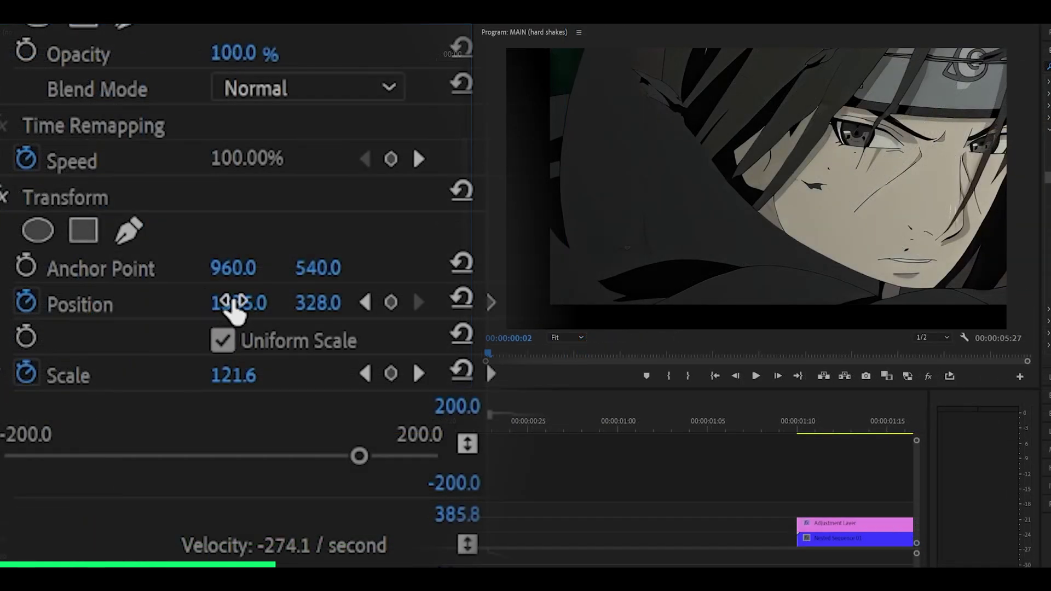
{"action": "left_click_drag", "start_coordinate": [238, 307], "coordinate": [214, 306]}
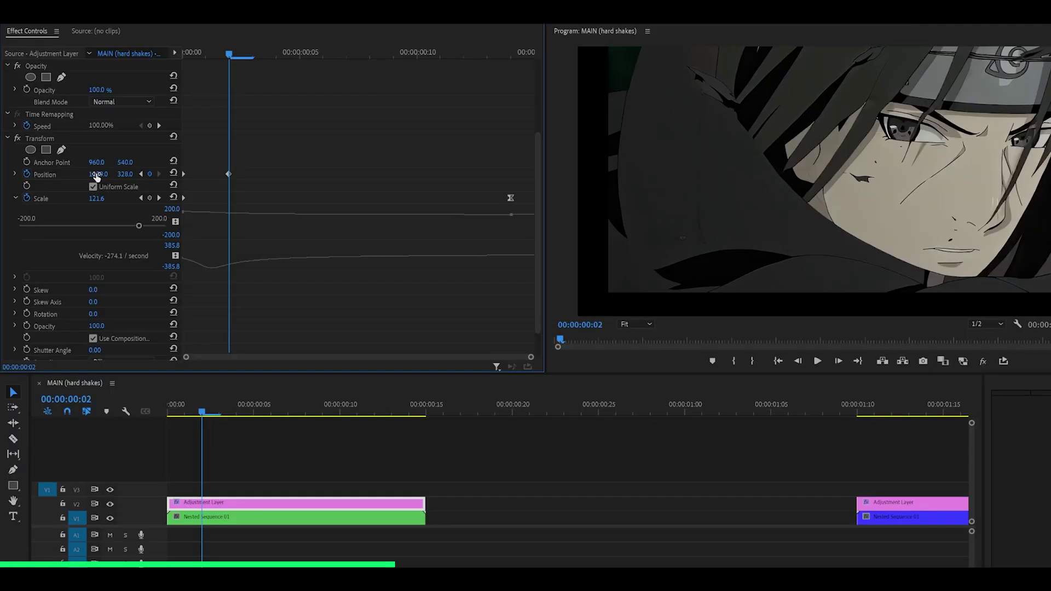
{"action": "left_click_drag", "start_coordinate": [96, 175], "coordinate": [17, 176]}
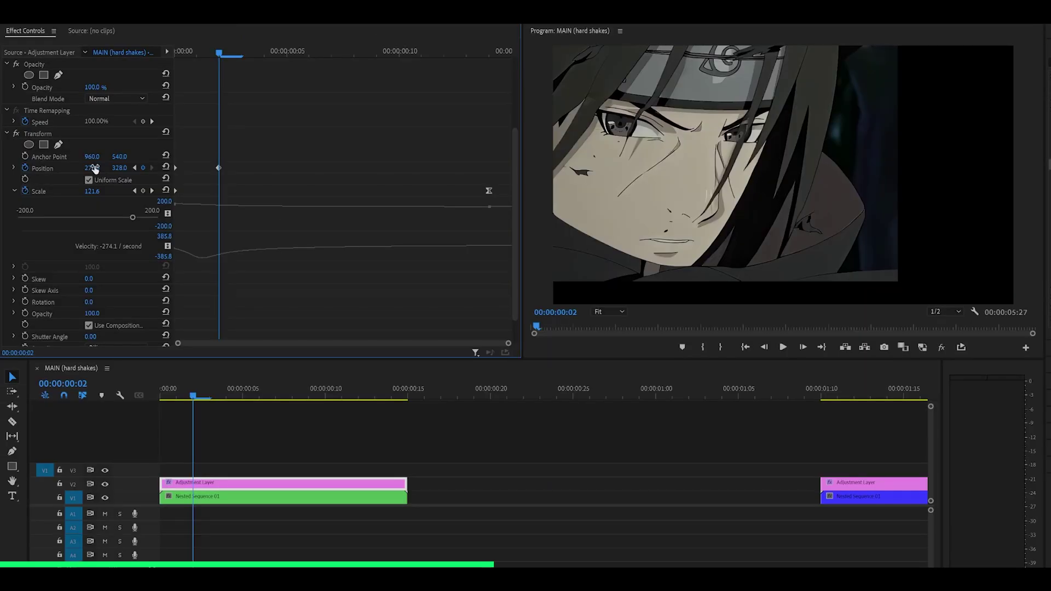
{"action": "left_click_drag", "start_coordinate": [95, 170], "coordinate": [161, 170]}
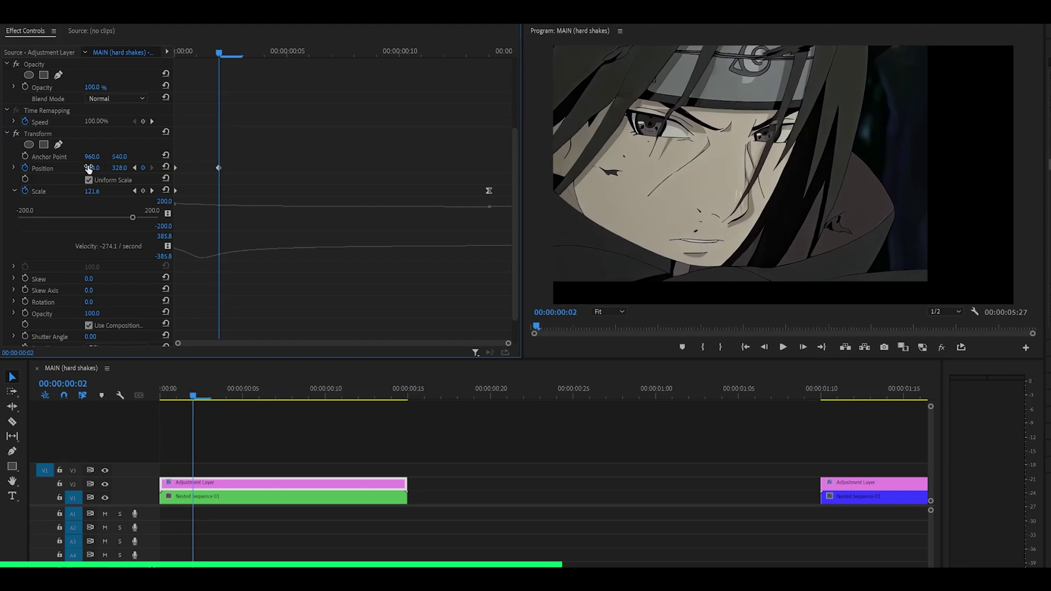
{"action": "left_click_drag", "start_coordinate": [90, 169], "coordinate": [169, 169]}
{"action": "left_click_drag", "start_coordinate": [97, 169], "coordinate": [229, 168]}
{"action": "left_click_drag", "start_coordinate": [97, 169], "coordinate": [91, 169]}
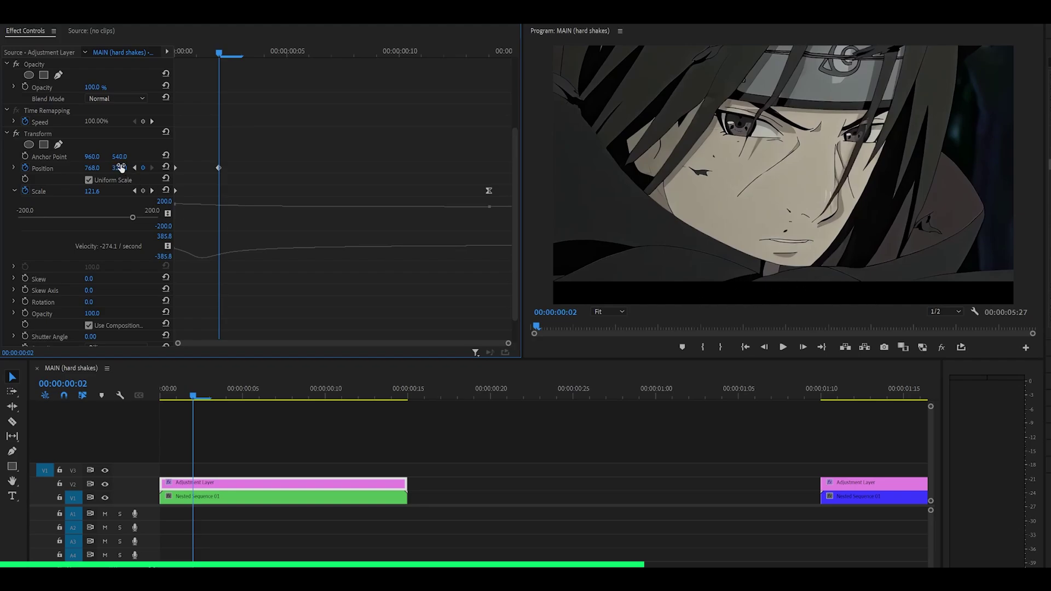
{"action": "left_click_drag", "start_coordinate": [120, 168], "coordinate": [124, 166]}
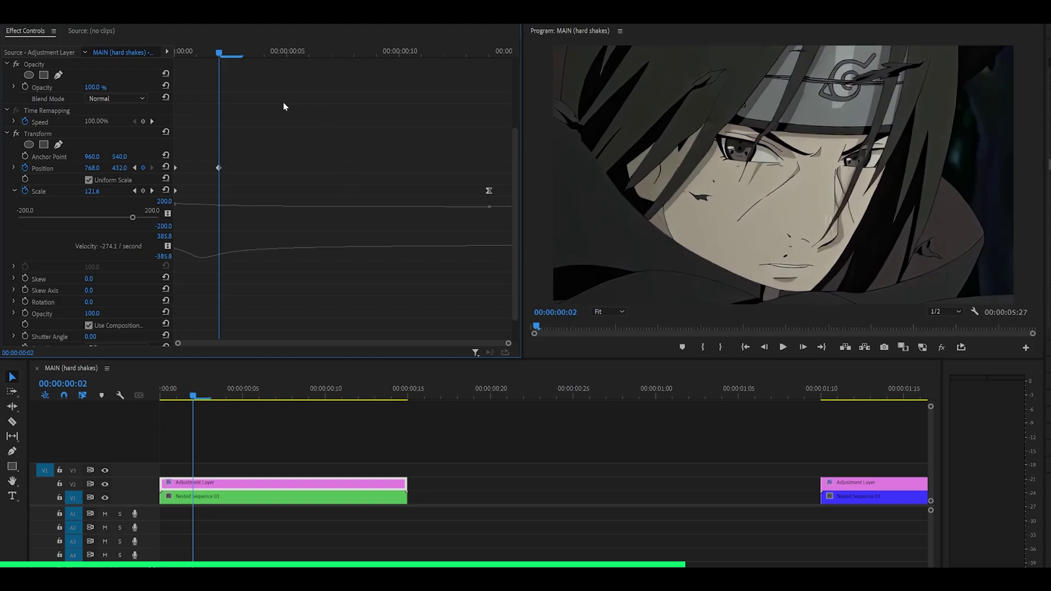
Step: Add a Transform Position keyframe of 879, 592 at 00:00:00:04
{"action": "key", "text": "Right"}
{"action": "key", "text": "Right"}
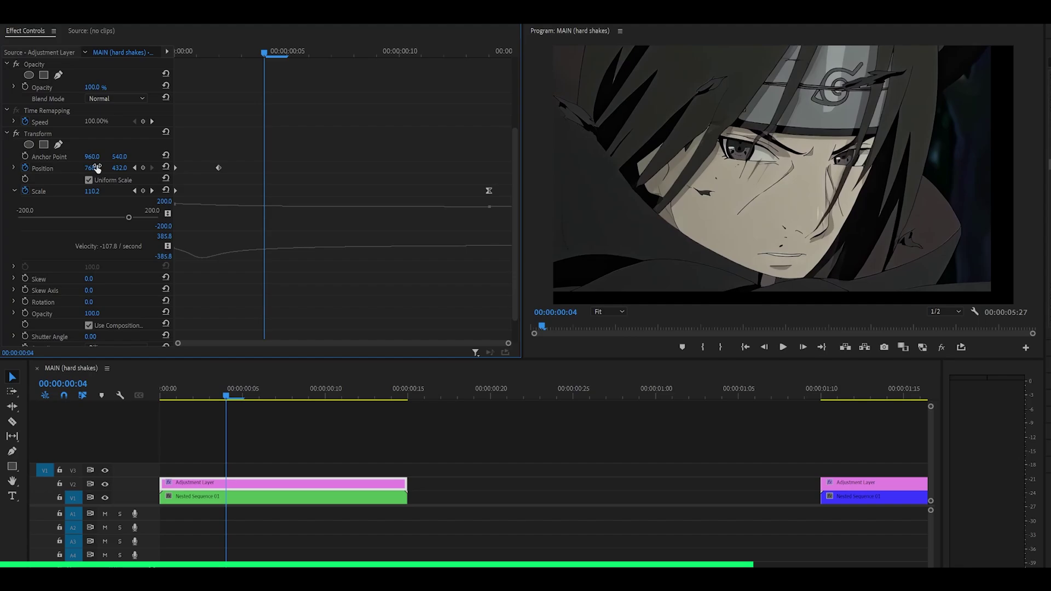
{"action": "left_click_drag", "start_coordinate": [97, 168], "coordinate": [257, 168]}
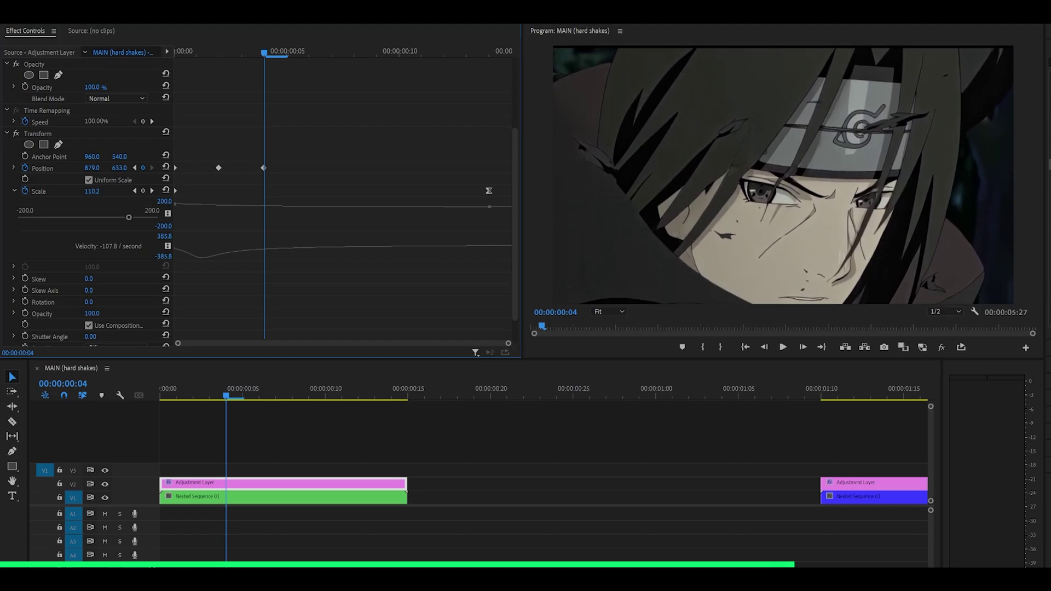
{"action": "left_click_drag", "start_coordinate": [119, 168], "coordinate": [125, 167]}
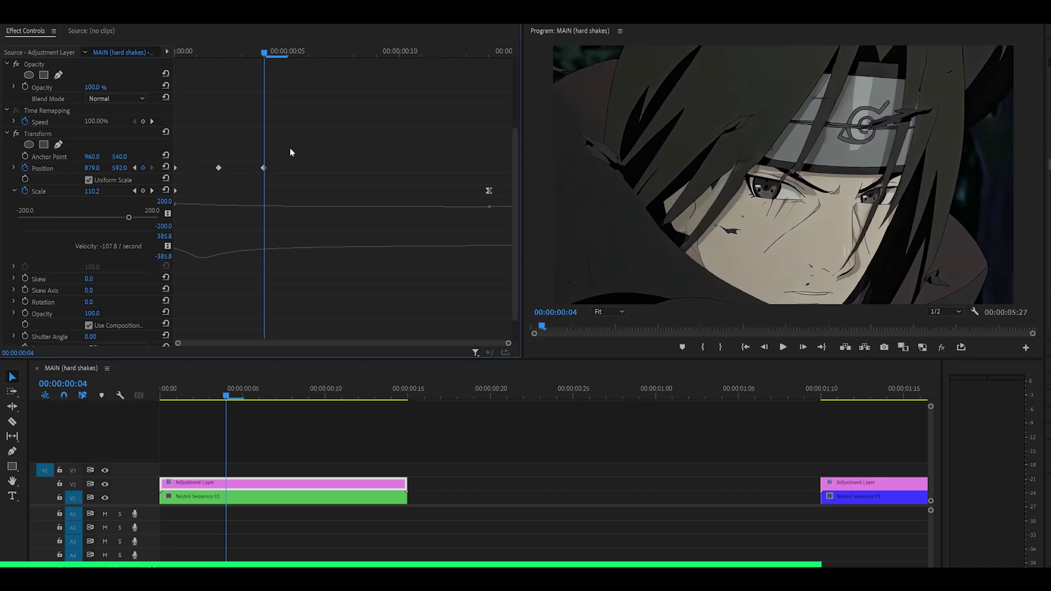
Step: Add a Transform Position keyframe of 1001, 513 at 00:00:00:06
{"action": "key", "text": "Right"}
{"action": "key", "text": "Right"}
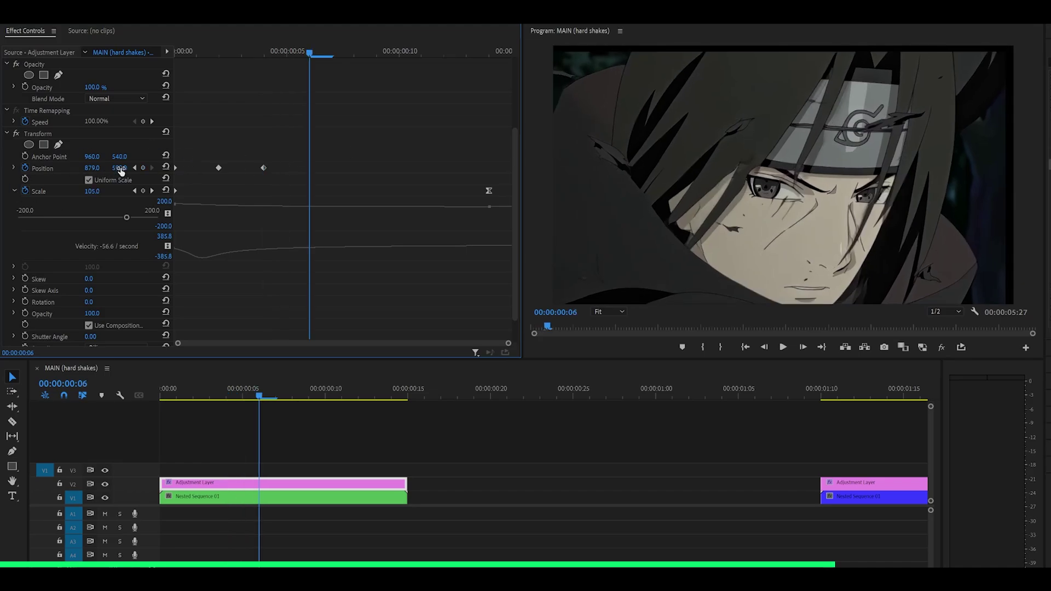
{"action": "left_click_drag", "start_coordinate": [120, 172], "coordinate": [104, 171]}
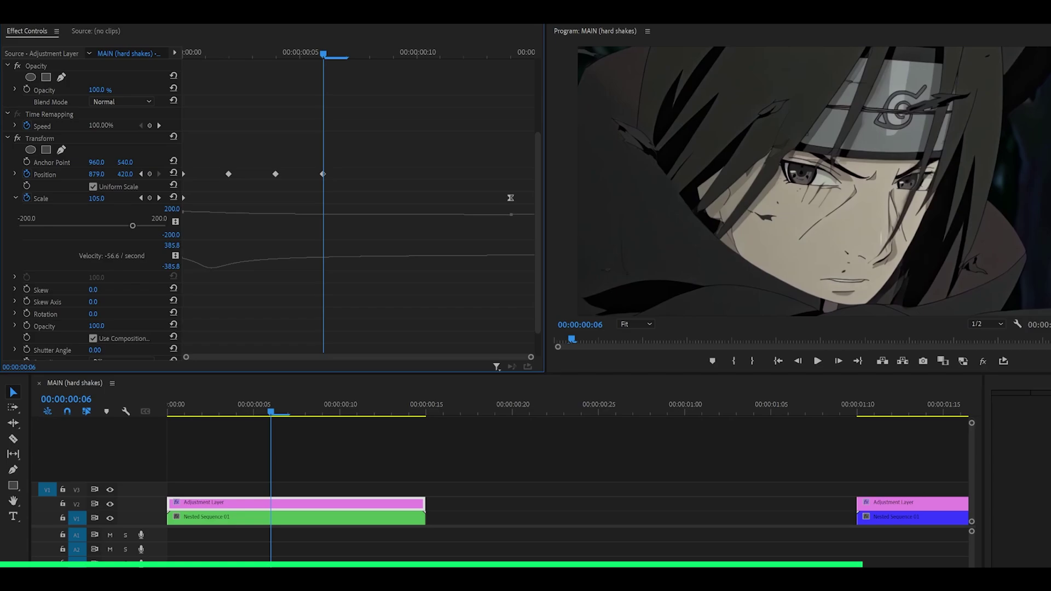
{"action": "mouse_move", "coordinate": [128, 174]}
{"action": "left_mouse_down"}
{"action": "mouse_move", "coordinate": [178, 174]}
{"action": "mouse_move", "coordinate": [101, 174]}
{"action": "mouse_move", "coordinate": [126, 174]}
{"action": "left_mouse_up"}
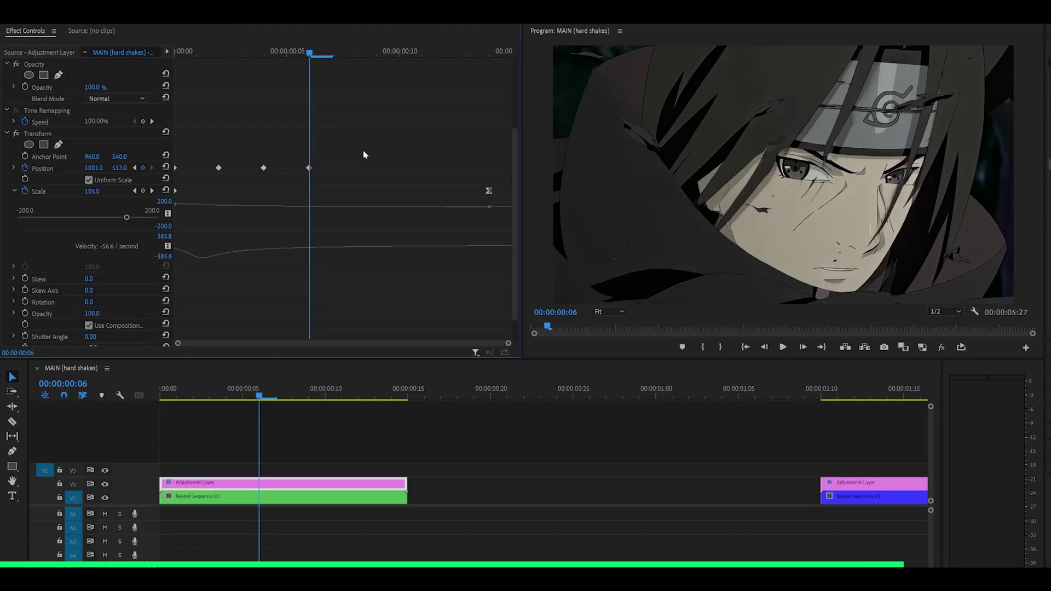
Step: Reset the Transform Position to its default 960, 540 at 00:00:00:10, adding the closing keyframe there
{"action": "key", "text": "Right"}
{"action": "key", "text": "Right"}
{"action": "key", "text": "Right"}
{"action": "key", "text": "Right"}
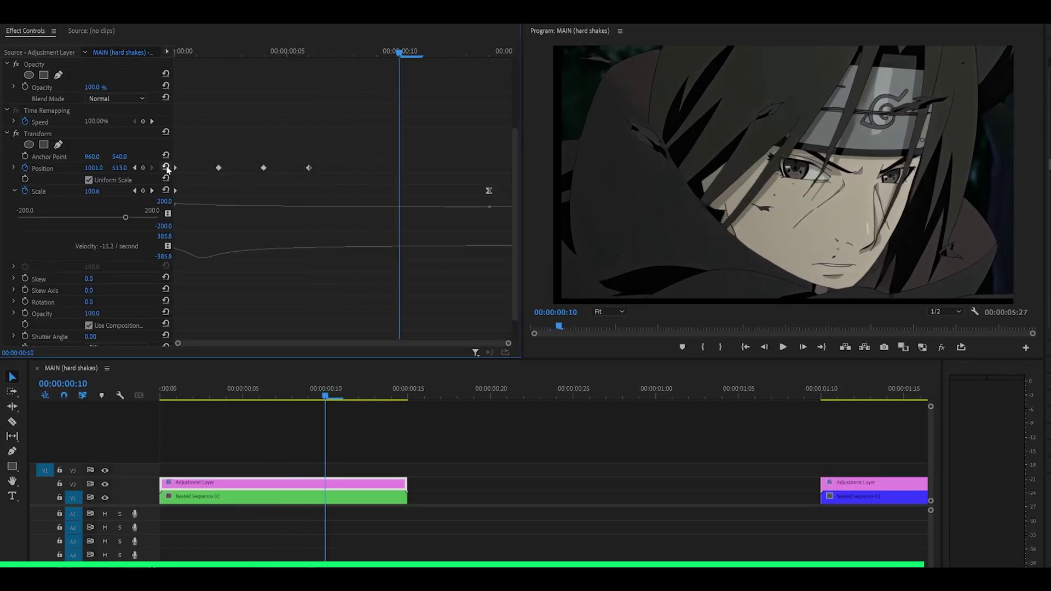
{"action": "left_click", "coordinate": [166, 168]}
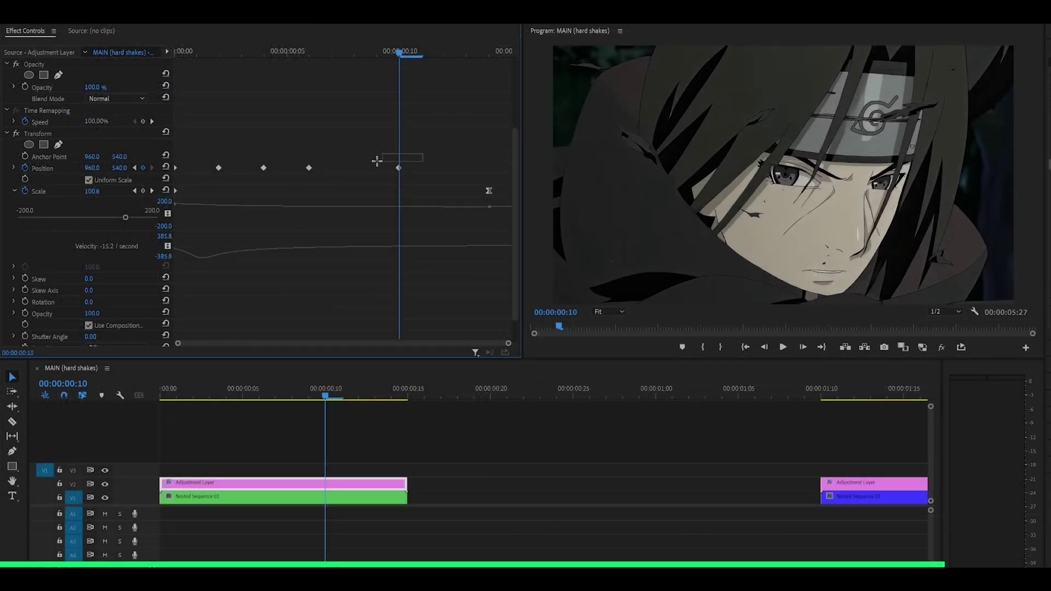
Step: Set the spatial interpolation of all Transform Position keyframes to Linear
{"action": "left_click_drag", "start_coordinate": [377, 161], "coordinate": [195, 175]}
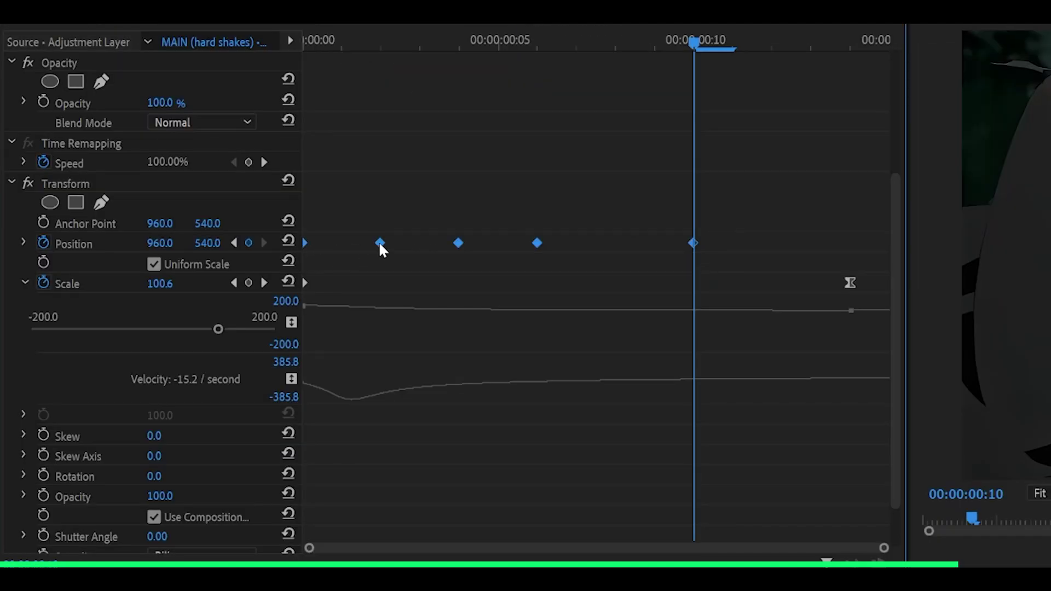
{"action": "right_click", "coordinate": [379, 244]}
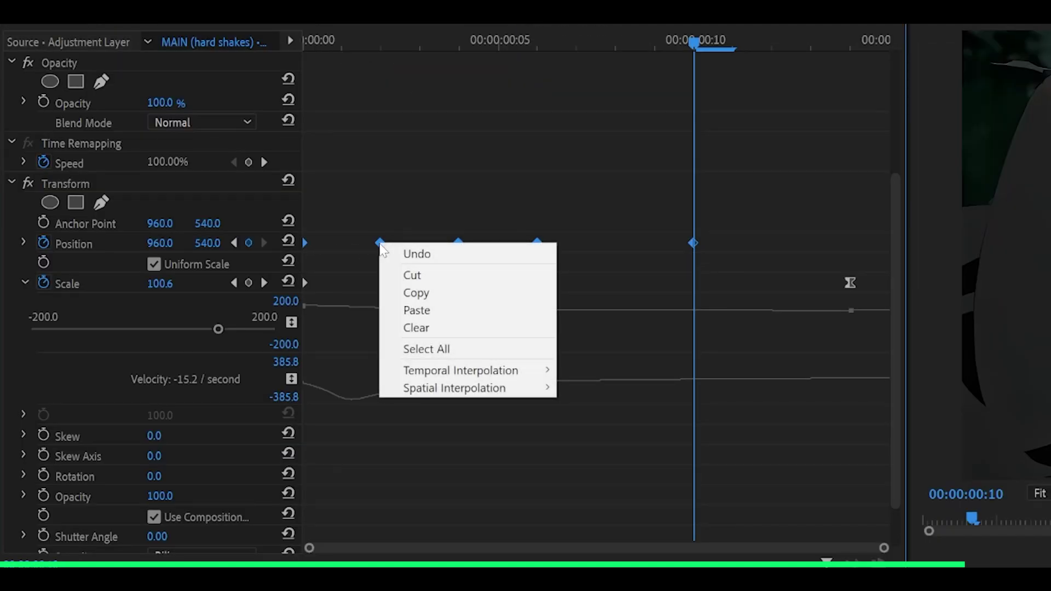
{"action": "mouse_move", "coordinate": [445, 389]}
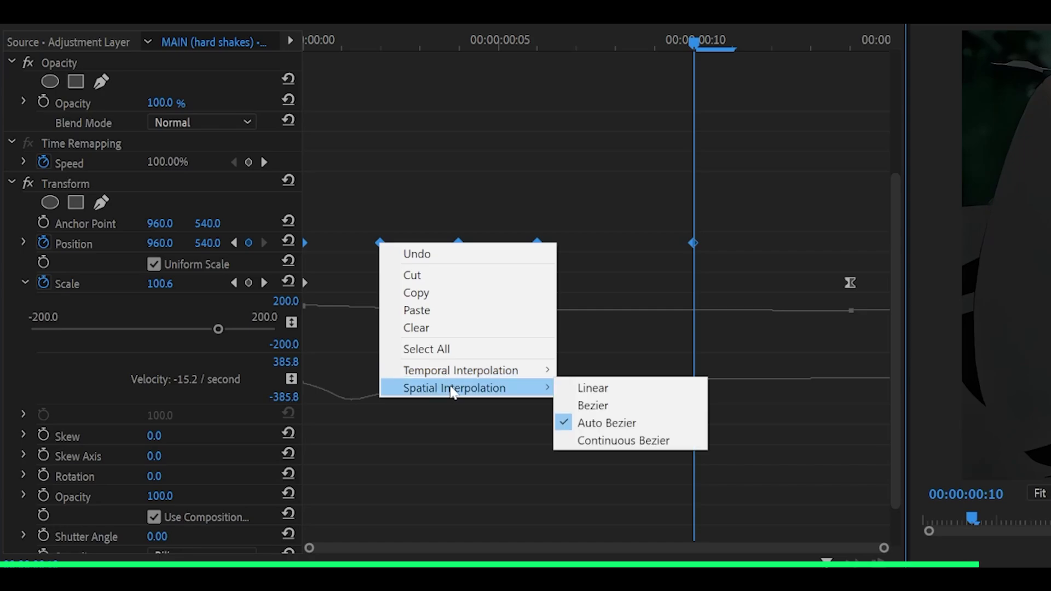
{"action": "left_click", "coordinate": [599, 393]}
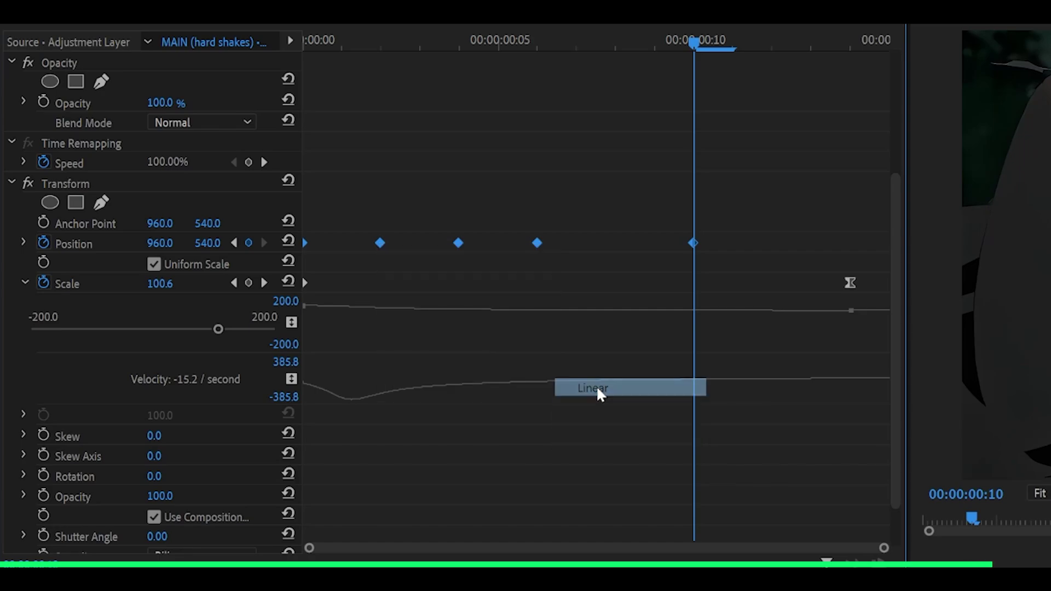
Step: Apply Ease In temporal interpolation to every Transform Position keyframe except the first one
{"action": "left_click_drag", "start_coordinate": [730, 213], "coordinate": [428, 247]}
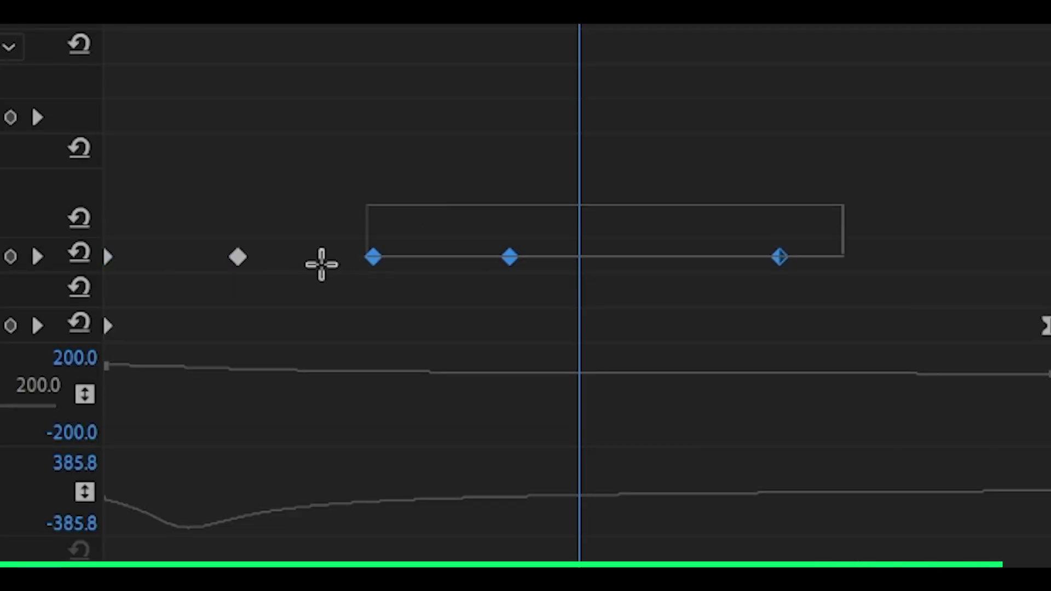
{"action": "left_click_drag", "start_coordinate": [322, 264], "coordinate": [210, 275]}
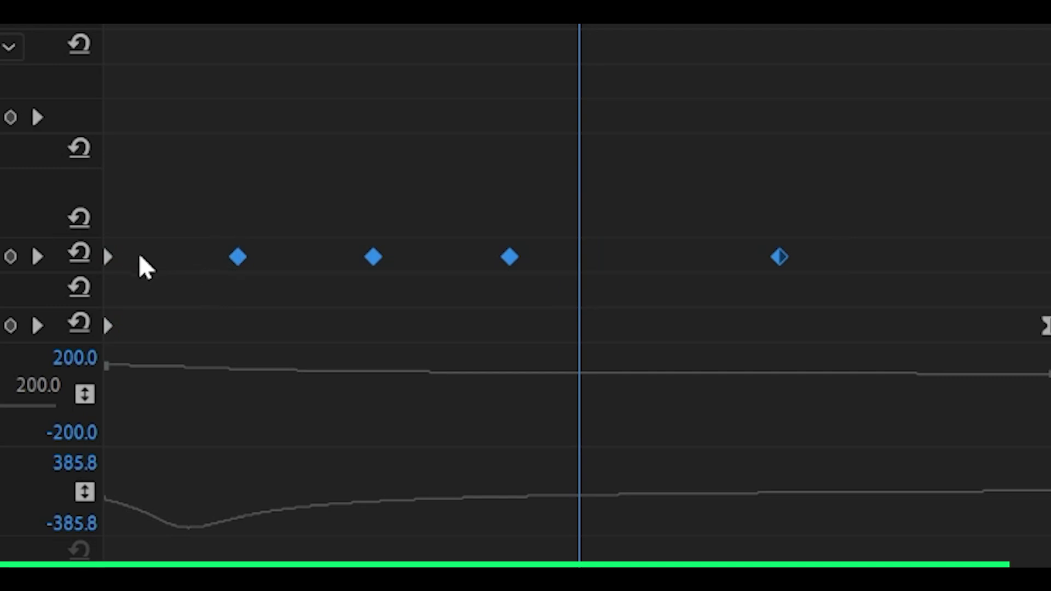
{"action": "right_click", "coordinate": [238, 258]}
{"action": "mouse_move", "coordinate": [356, 490]}
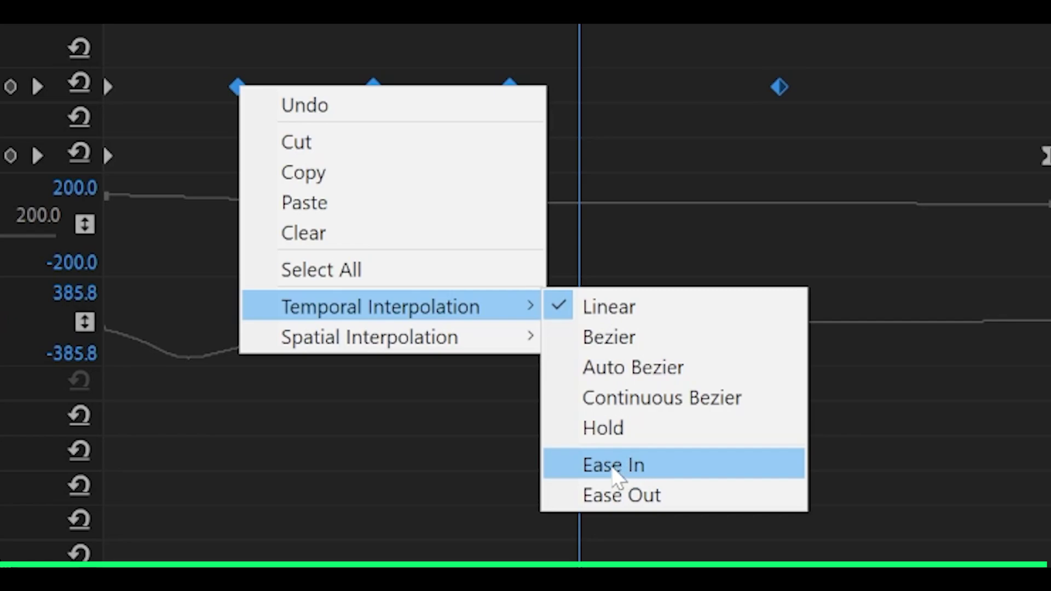
{"action": "left_click", "coordinate": [619, 473]}
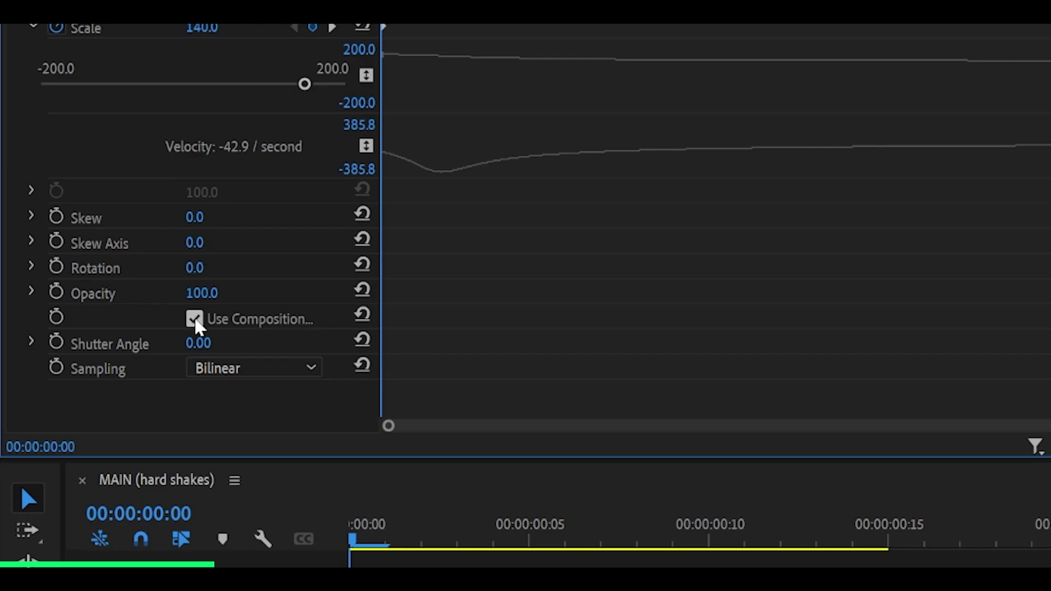
Step: Turn off the Transform effect's use of the composition's shutter angle and set its Shutter Angle to 180
{"action": "left_click", "coordinate": [195, 319]}
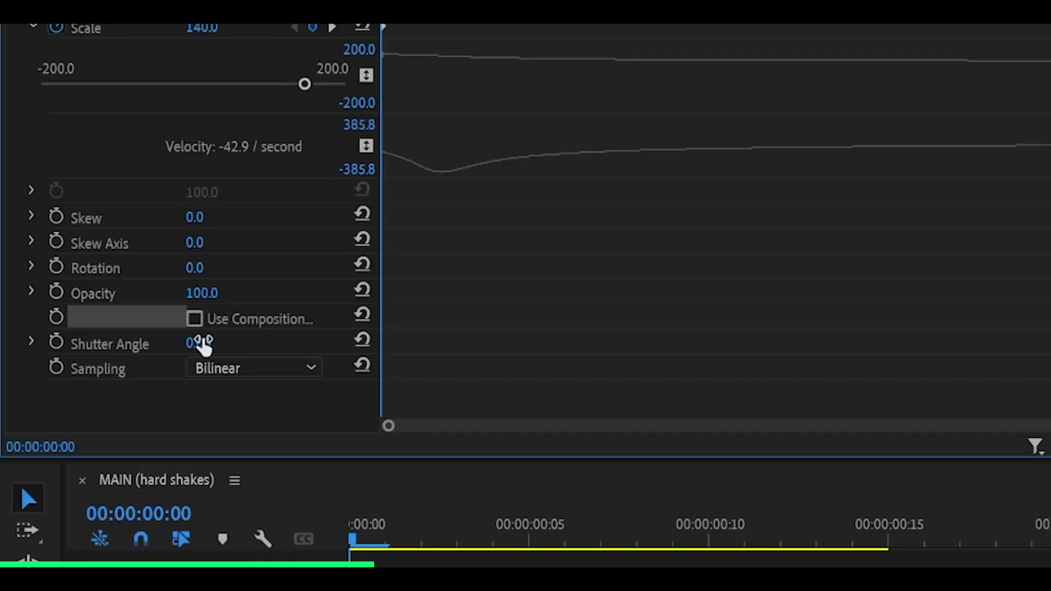
{"action": "left_click", "coordinate": [203, 344]}
{"action": "type", "text": "180"}
{"action": "key", "text": "Return"}
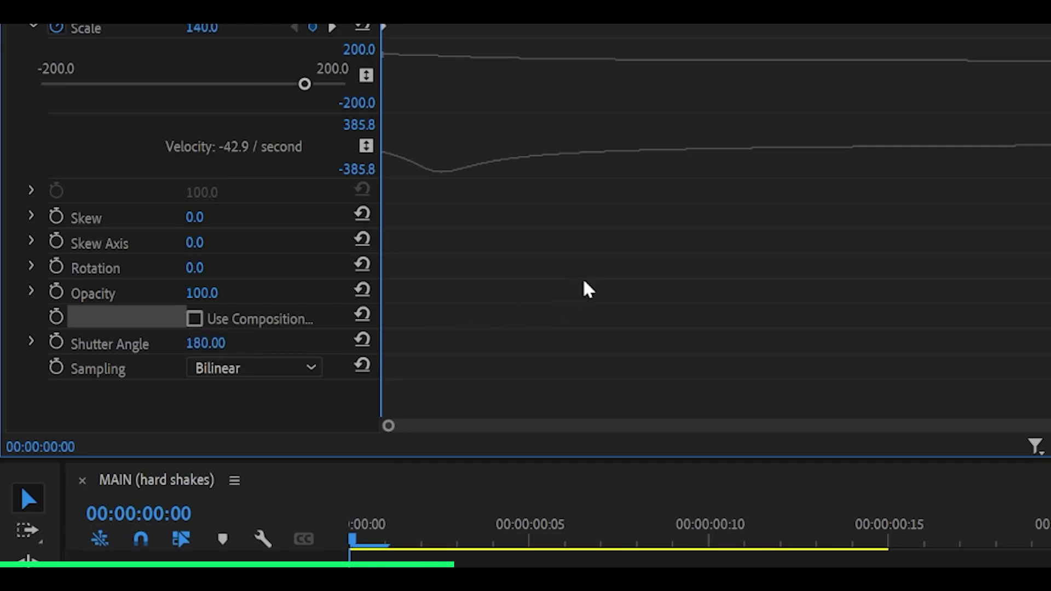
Step: Play back the shake with motion blur twice from the sequence start and return to the first frame
{"action": "key", "text": "space"}
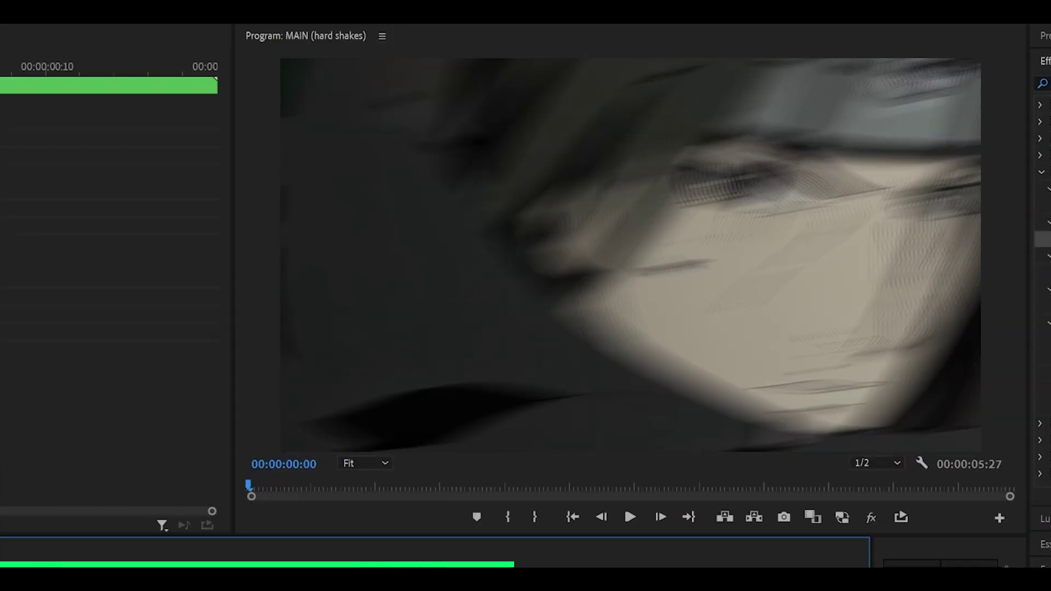
{"action": "key", "text": "space"}
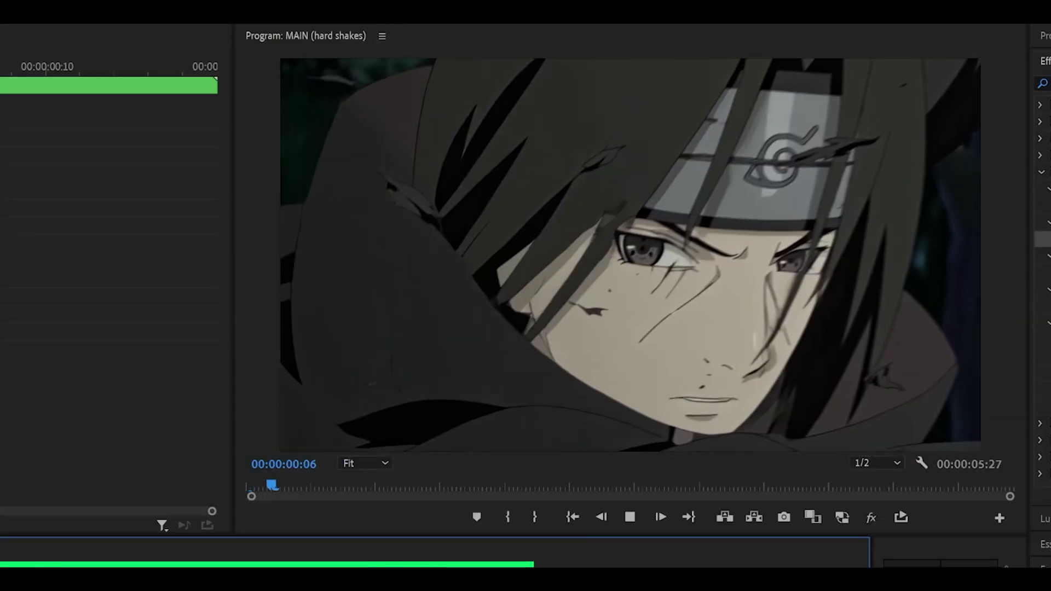
{"action": "key", "text": "Home"}
{"action": "key", "text": "space"}
{"action": "key", "text": "Home"}
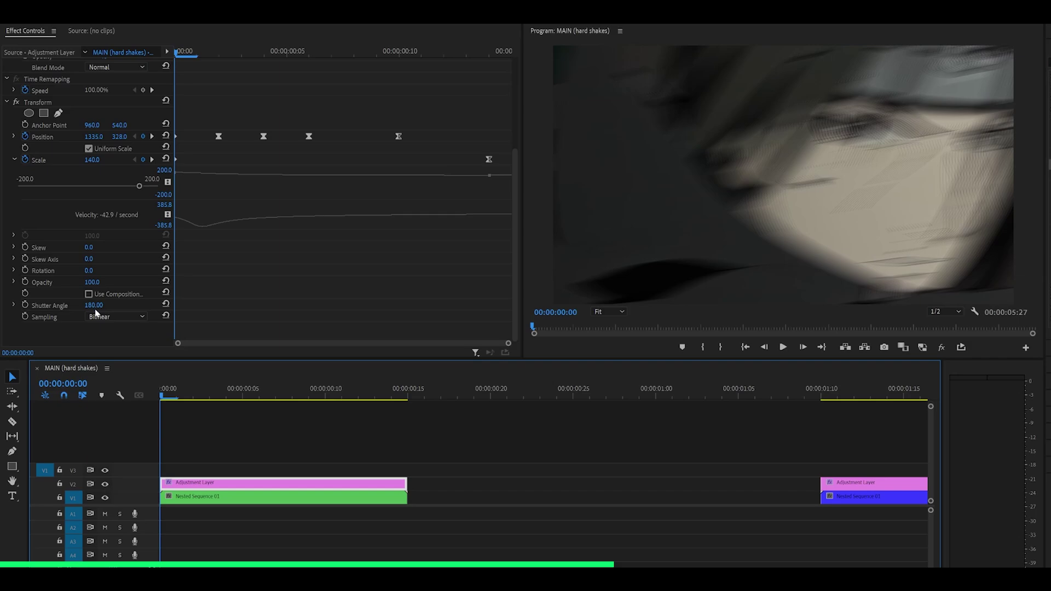
Step: Try a Shutter Angle of 360 on the Transform effect and preview the blur on the first frame
{"action": "left_click_drag", "start_coordinate": [97, 308], "coordinate": [339, 297]}
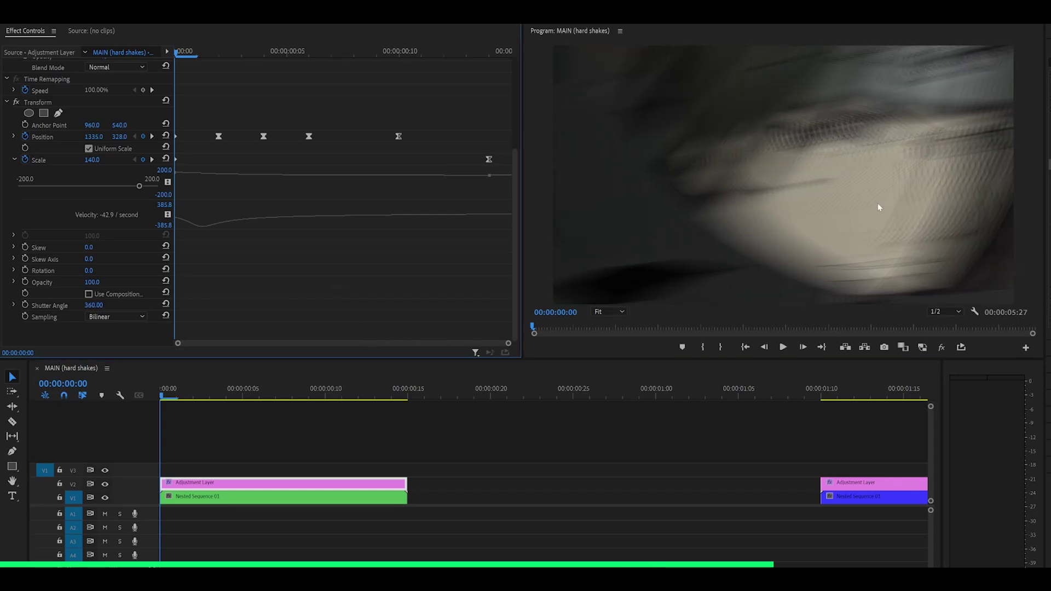
{"action": "left_click_drag", "start_coordinate": [162, 396], "coordinate": [136, 396]}
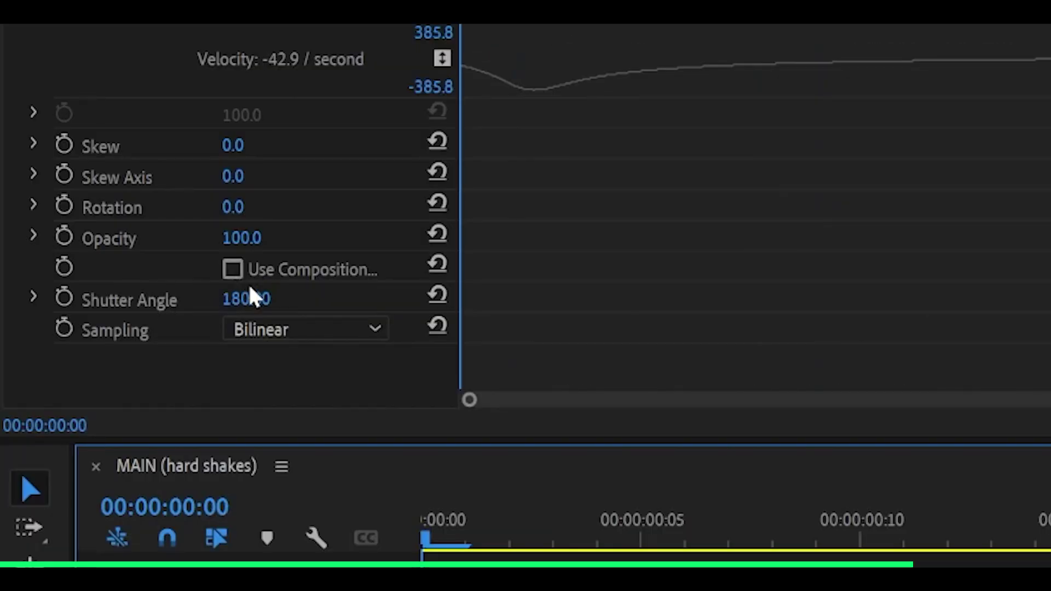
Step: Set the Transform effect's Shutter Angle to 90 and play back the shake
{"action": "left_click", "coordinate": [251, 289]}
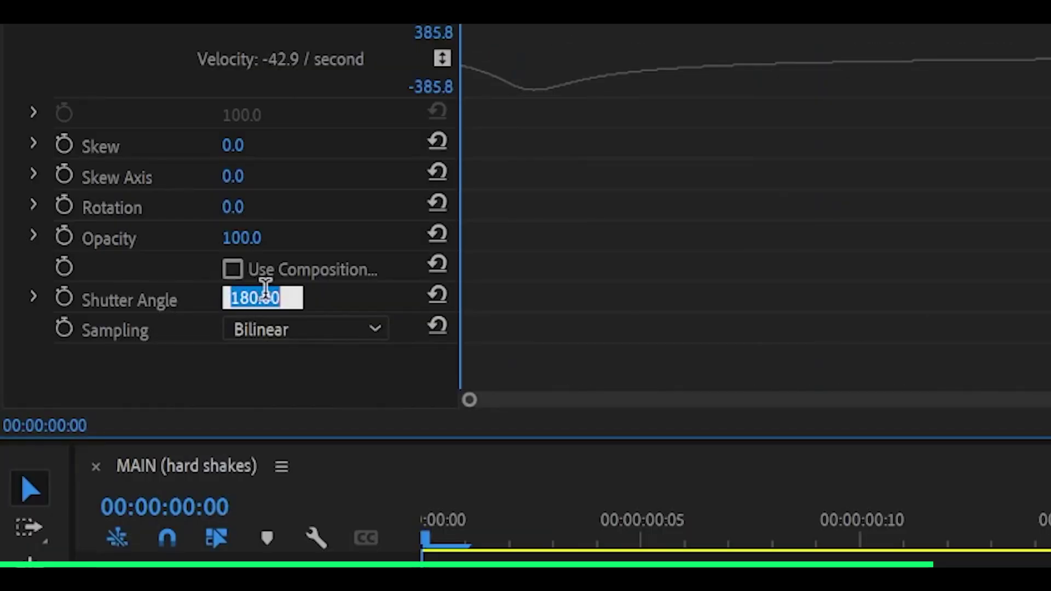
{"action": "type", "text": "90"}
{"action": "key", "text": "Return"}
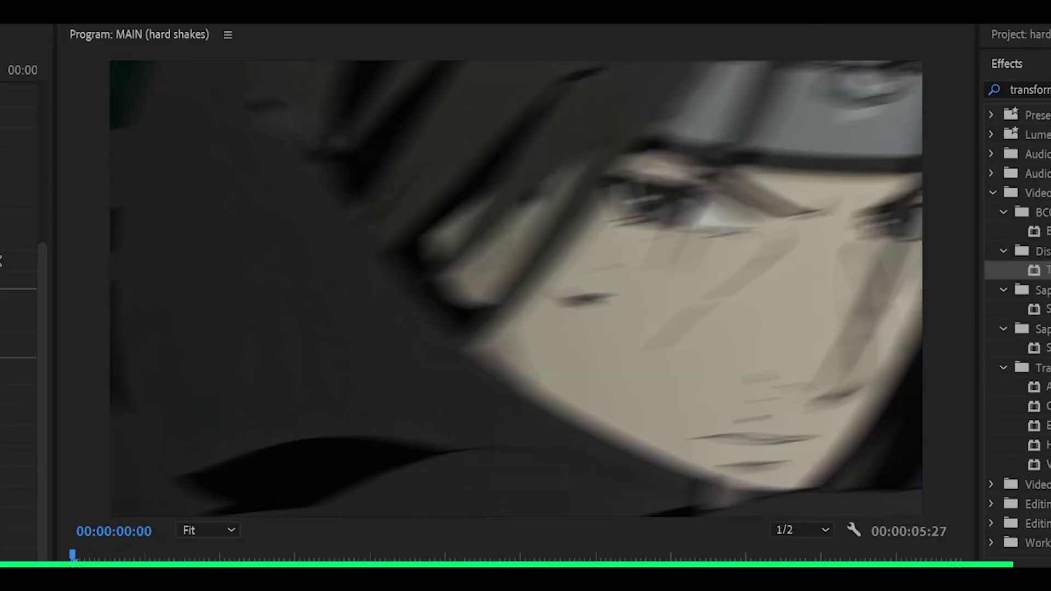
{"action": "key", "text": "space"}
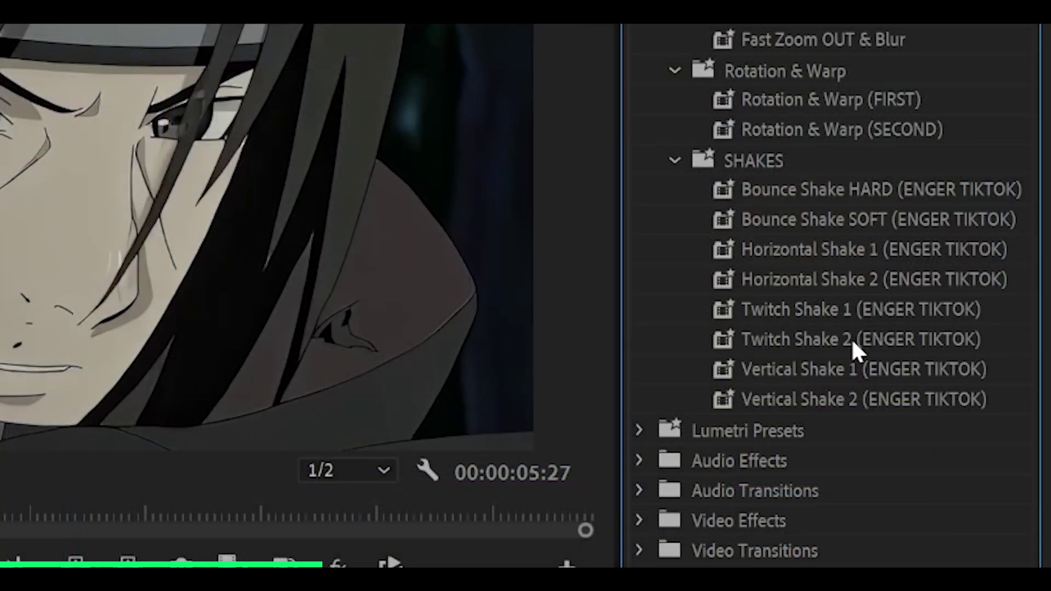
Step: Apply the Twitch Shake 2 preset to the second adjustment layer and play it back from 00:00:00:17
{"action": "left_click_drag", "start_coordinate": [852, 338], "coordinate": [410, 344]}
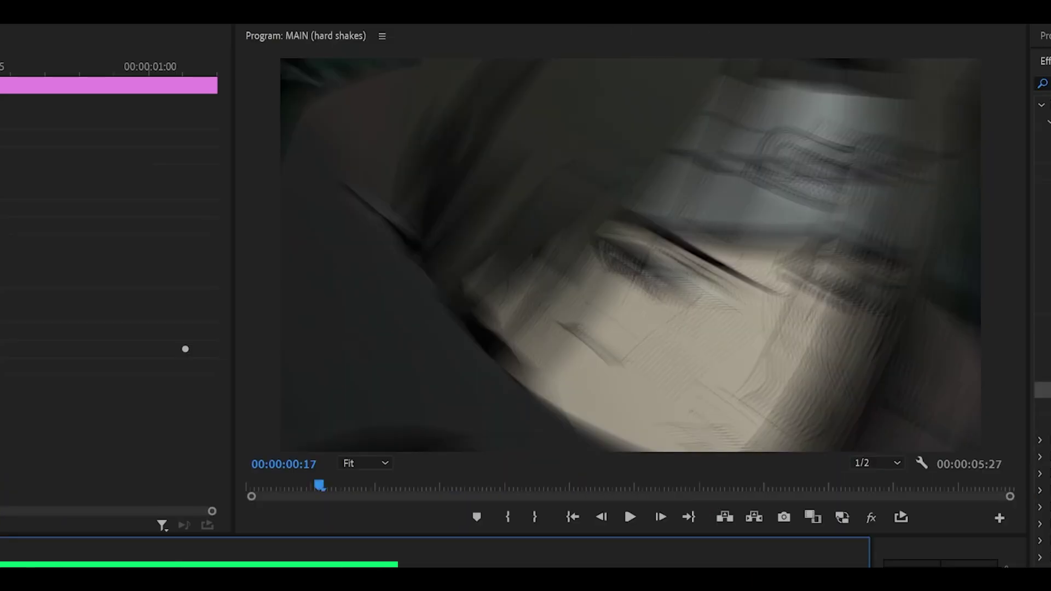
{"action": "key", "text": "space"}
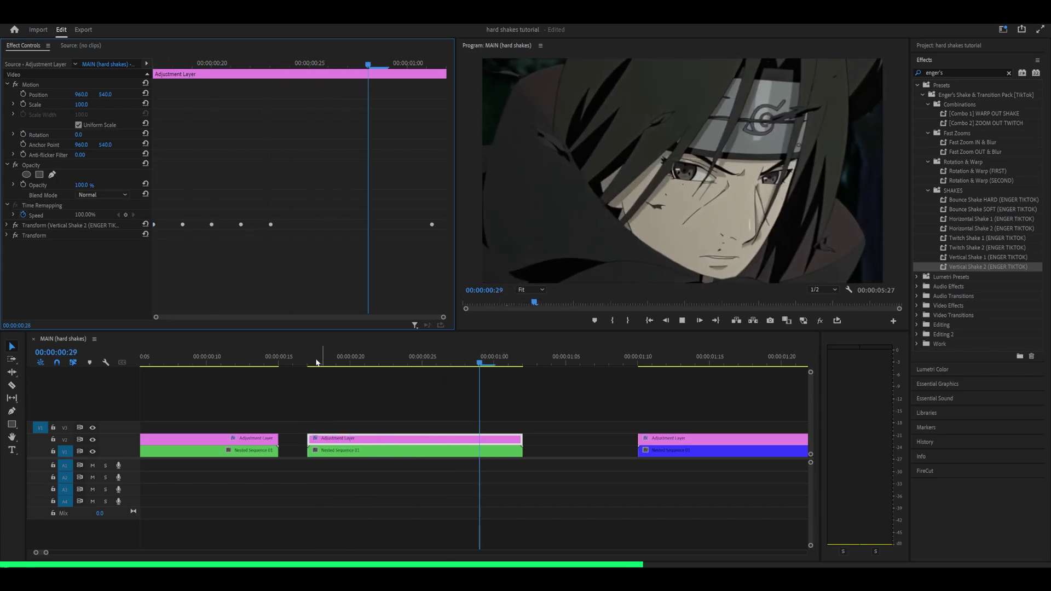
Step: Replay the Vertical Shake 2 preset on the second adjustment layer, return to 00:00:00:17 and undo the preset
{"action": "left_click", "coordinate": [315, 362]}
{"action": "key", "text": "space"}
{"action": "left_click", "coordinate": [312, 363]}
{"action": "key", "text": "ctrl+z"}
Step: Apply the Horizontal Shake 1 preset to the second adjustment layer and play it back
{"action": "left_click_drag", "start_coordinate": [989, 219], "coordinate": [785, 298]}
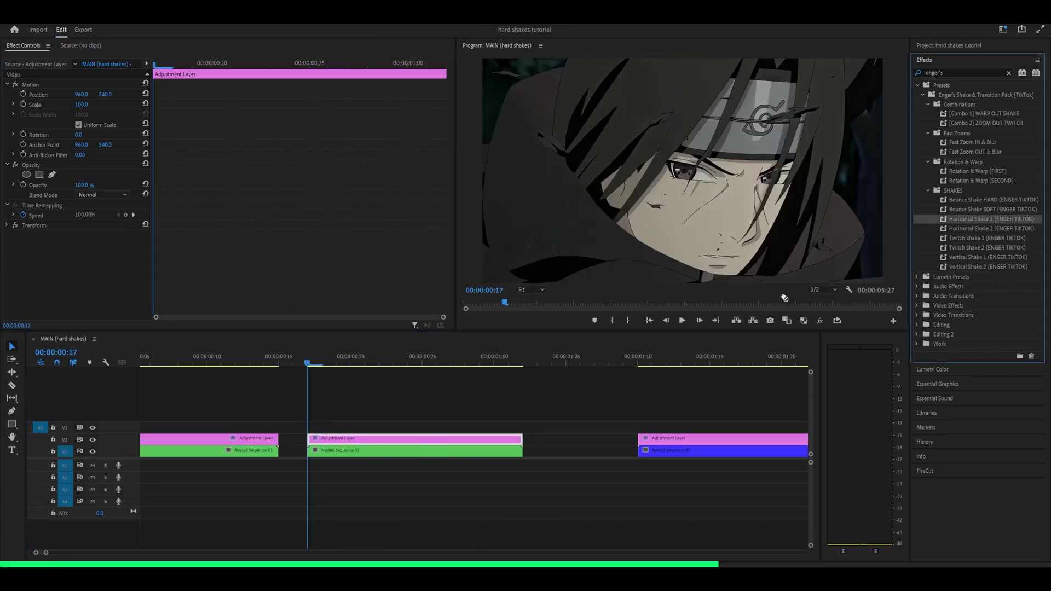
{"action": "left_click_drag", "start_coordinate": [116, 255], "coordinate": [117, 255]}
{"action": "key", "text": "space"}
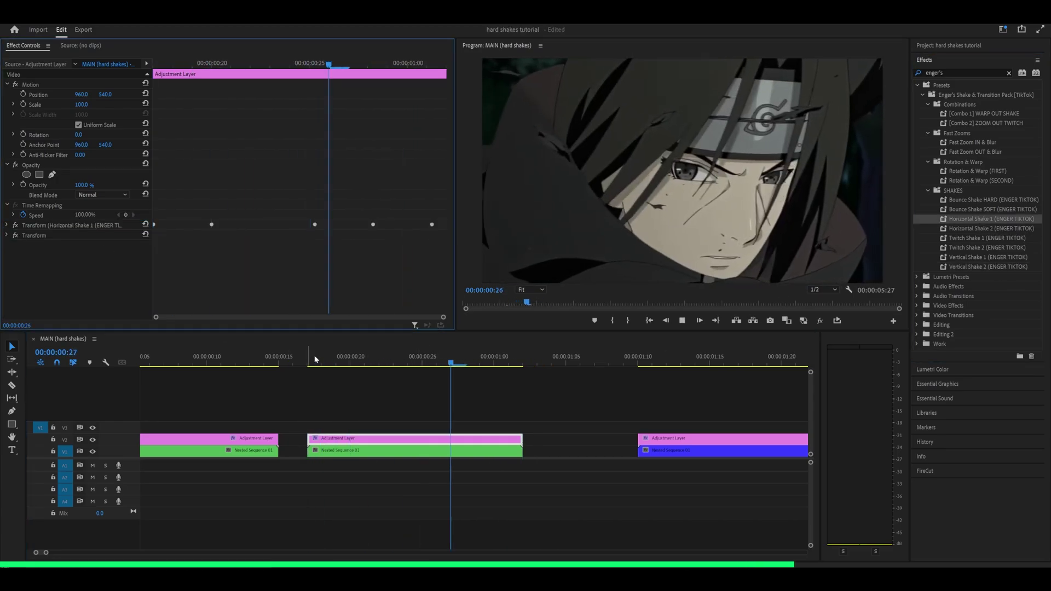